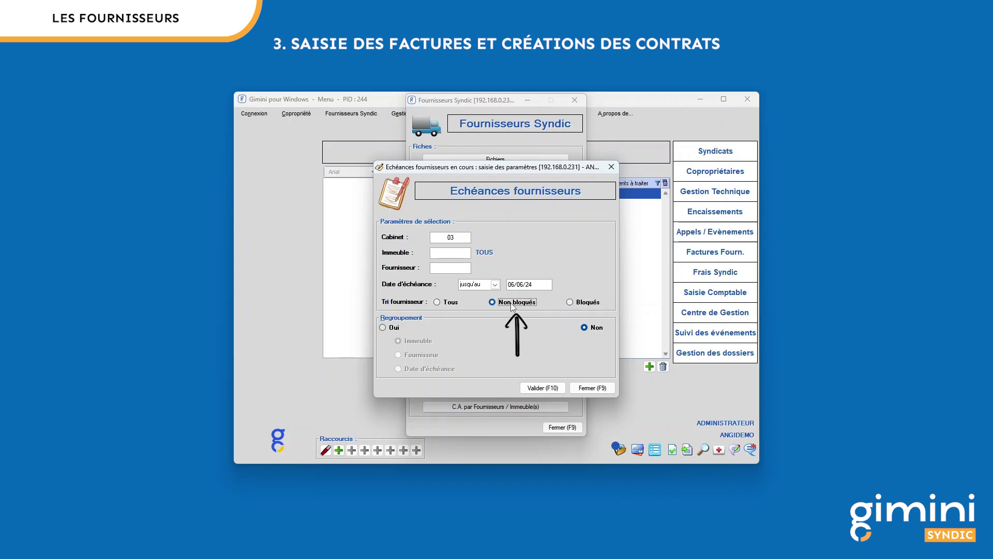
Step: Include all suppliers, try grouping by building, supplier and due date, then set grouping to Non
left_click(588, 304)
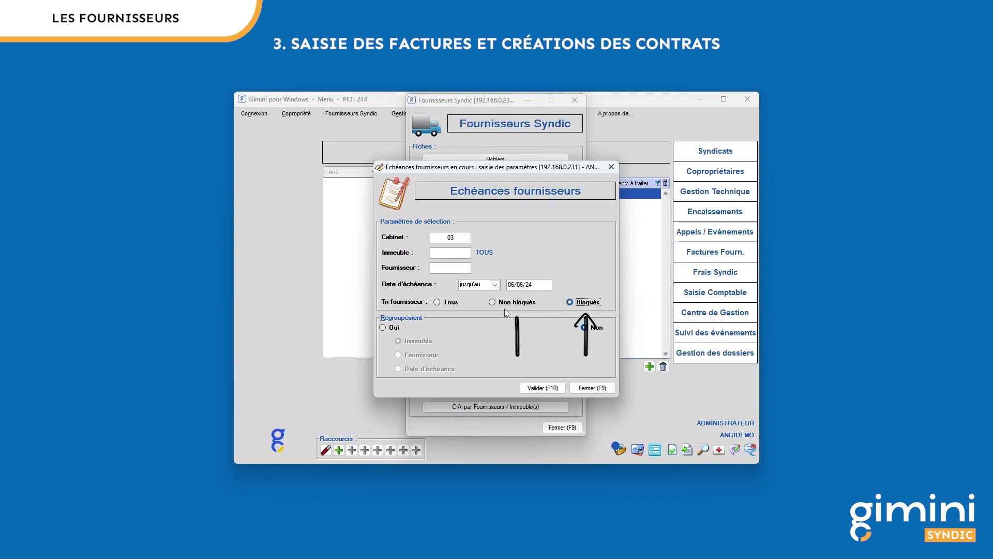
left_click(440, 303)
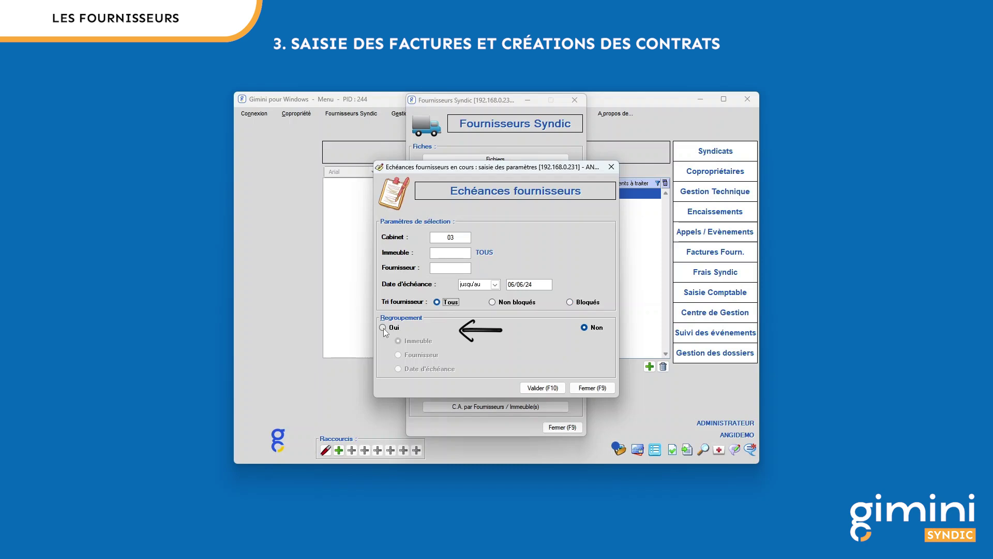
left_click(383, 328)
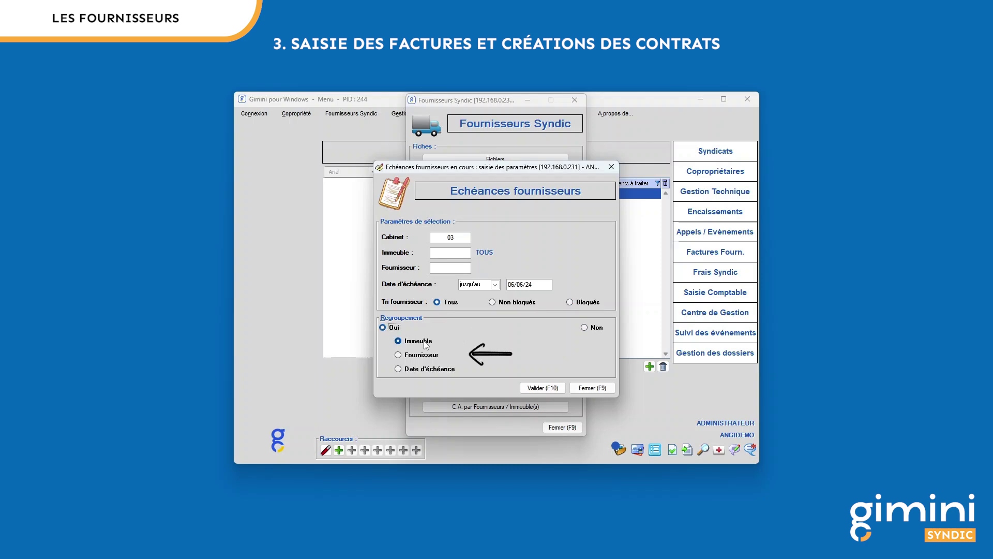
left_click(420, 359)
left_click(420, 369)
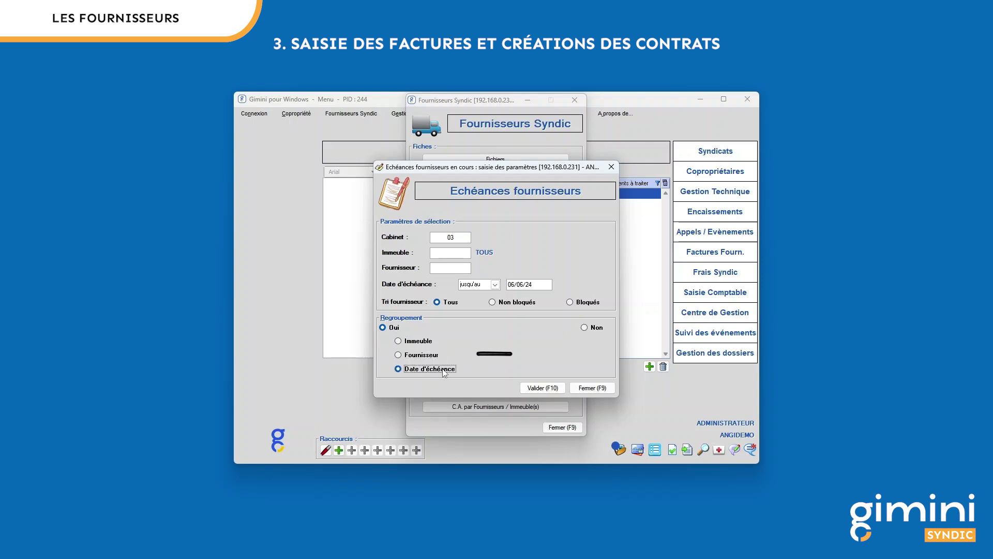
left_click(384, 329)
left_click(584, 328)
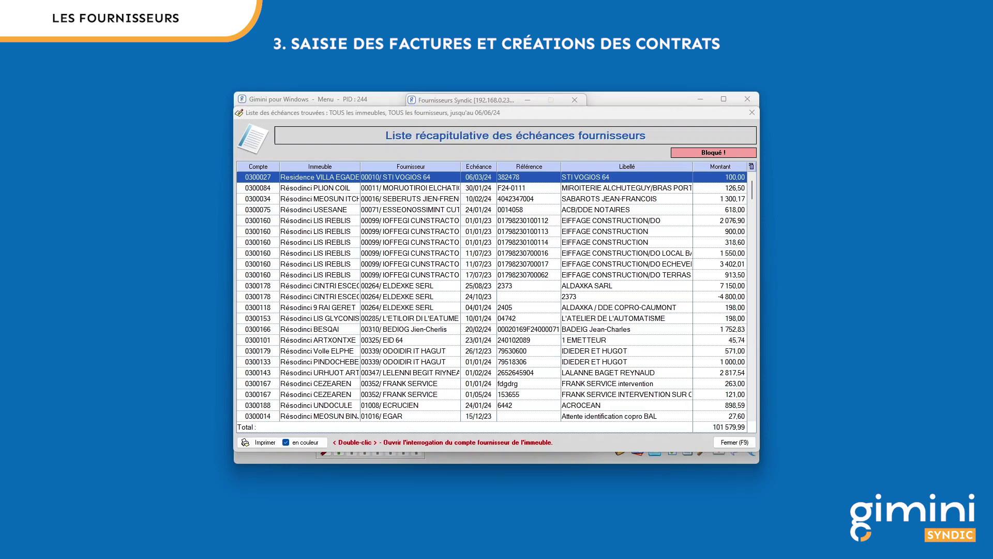
Step: Unblock the latest EGAR invoice after clearing the account start date to show all entries
scroll(621, 310, "down", 2)
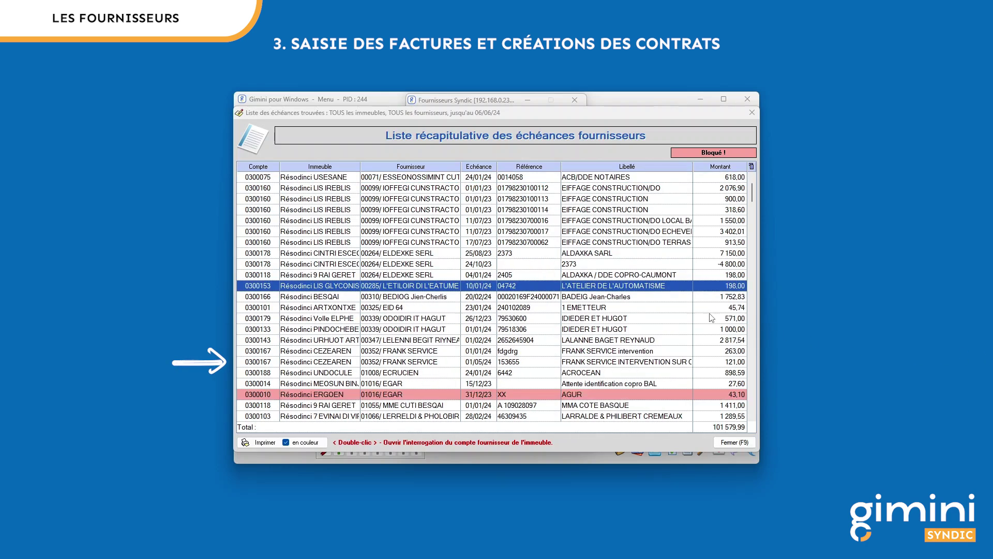
left_click(573, 362)
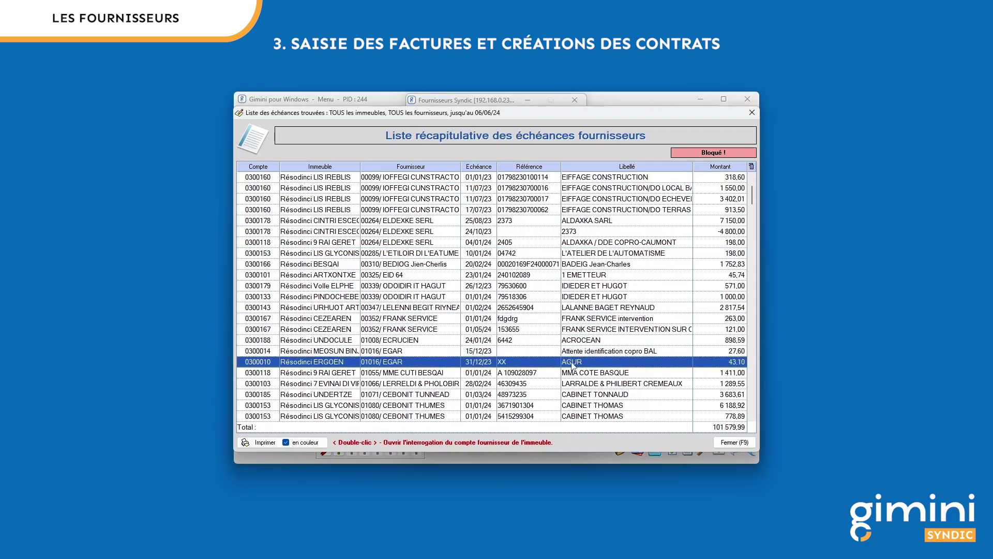
double_click(573, 364)
left_click(496, 158)
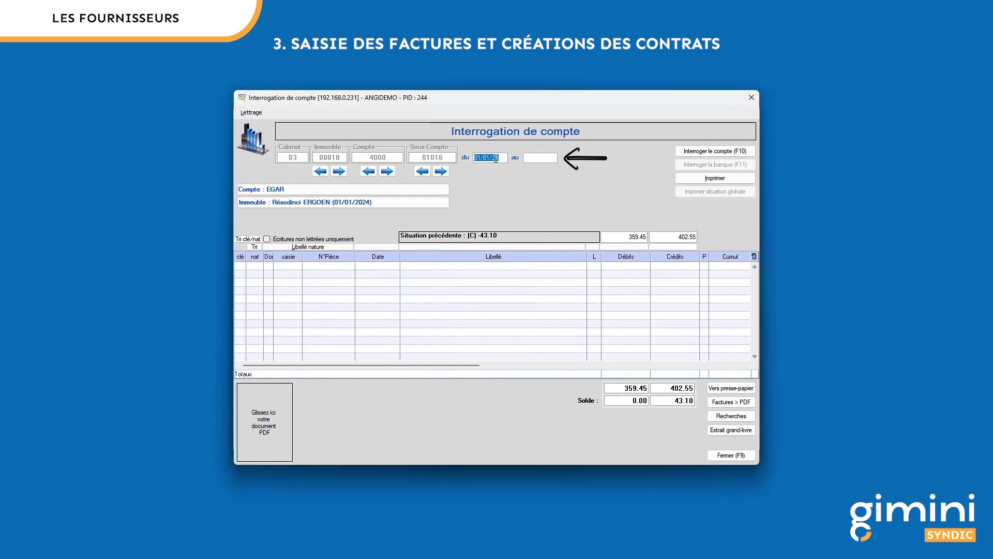
key("Delete")
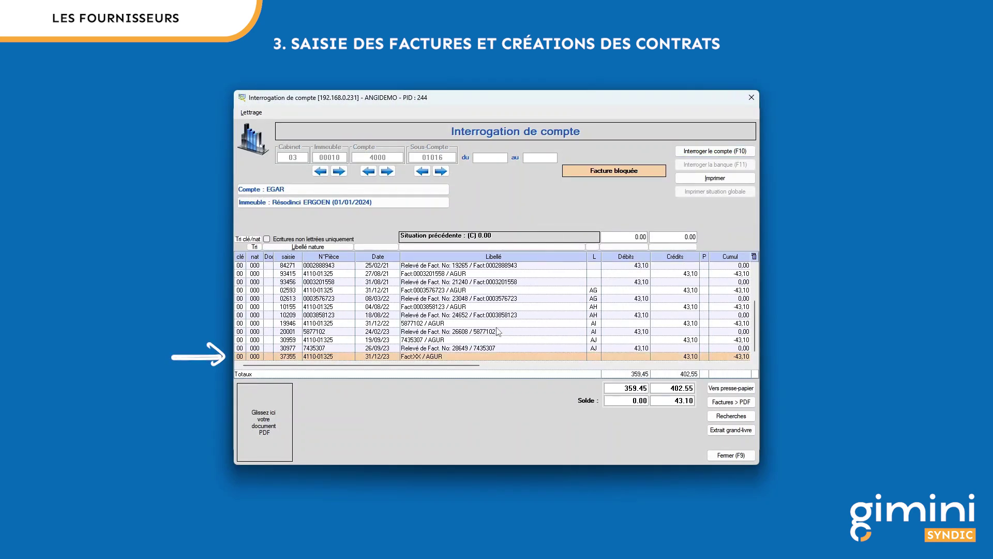
double_click(496, 355)
left_click(509, 345)
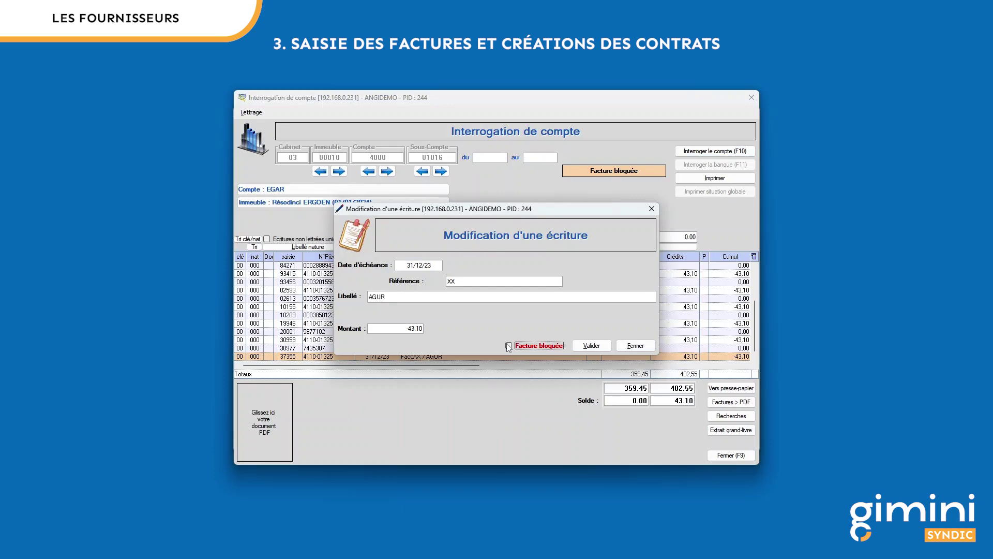
left_click(636, 345)
left_click(731, 455)
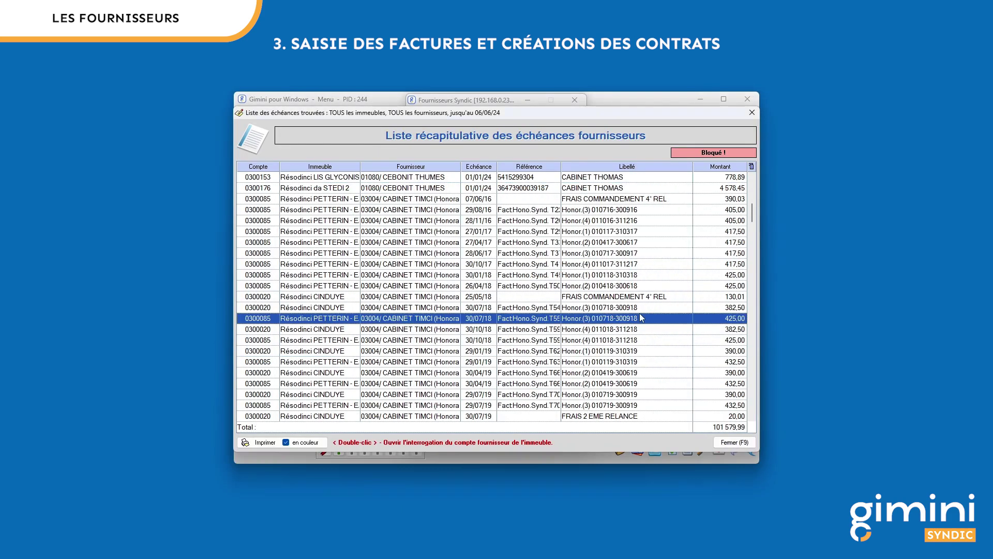
Step: Mark the 24/01/24 invoice (618.00) as blocked, save it, and close the due-date list
scroll(641, 309, "up", 6)
scroll(639, 308, "up", 3)
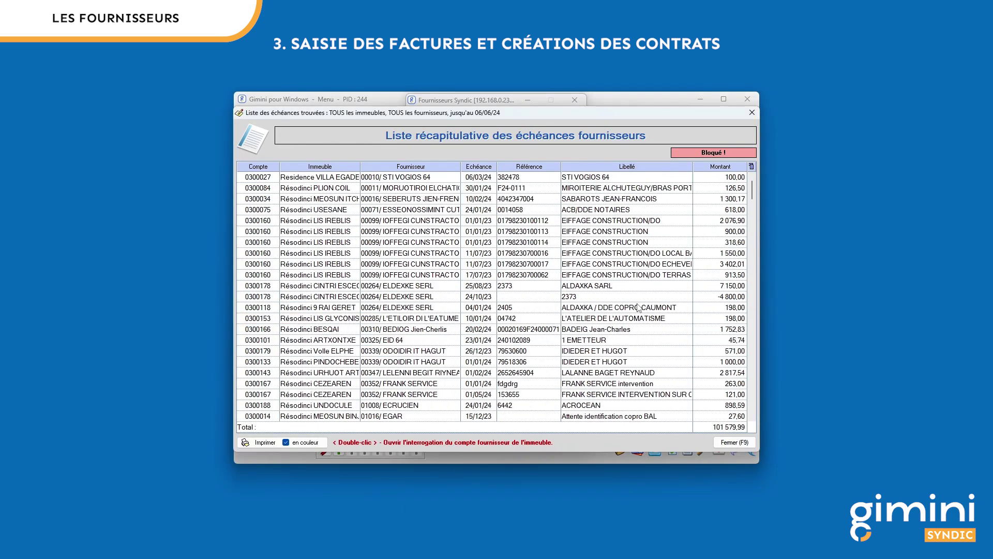
double_click(608, 211)
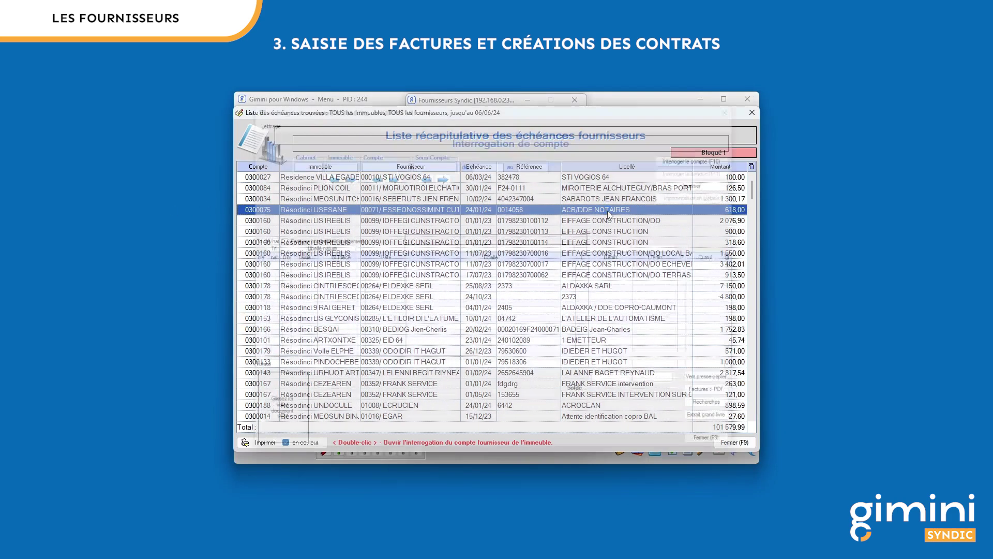
left_click(678, 282)
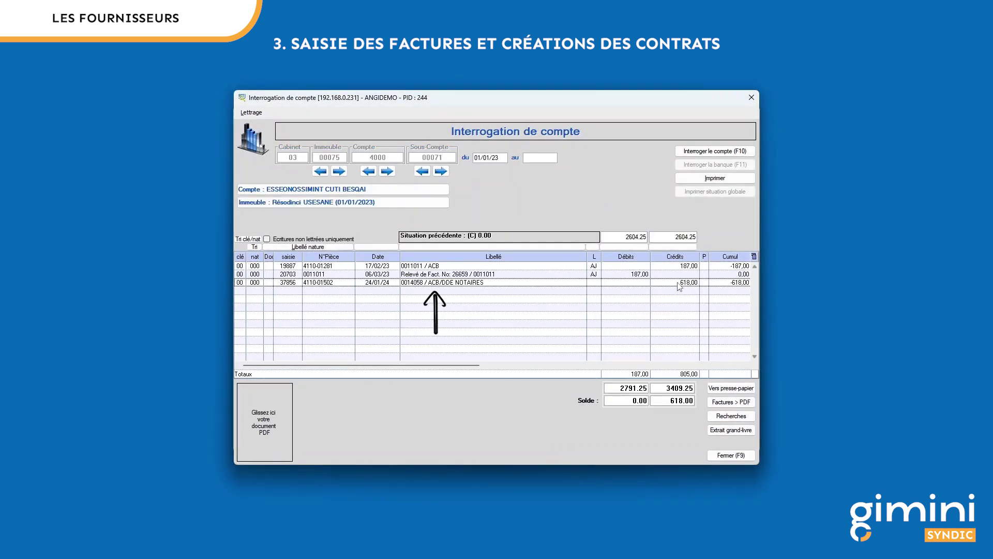
double_click(679, 286)
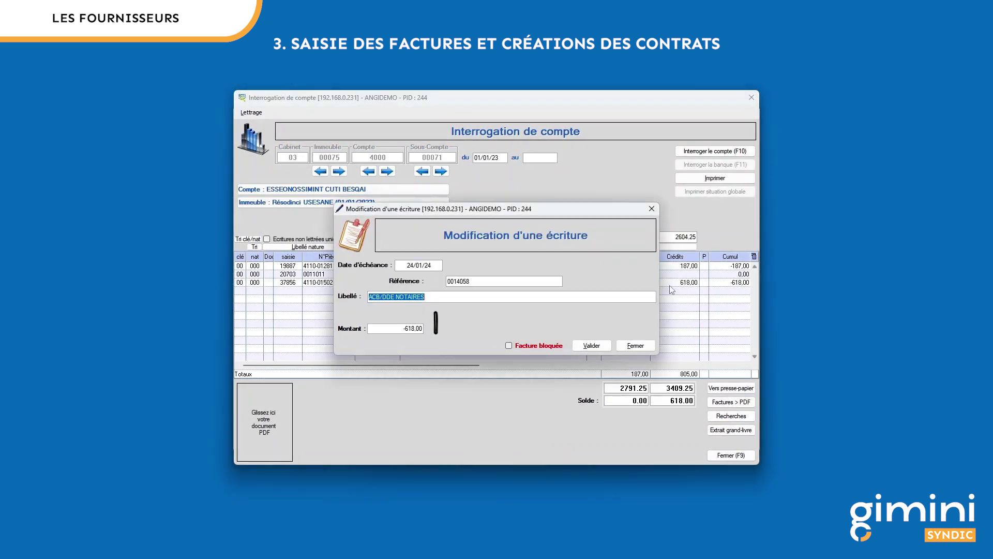
left_click(509, 346)
left_click(609, 345)
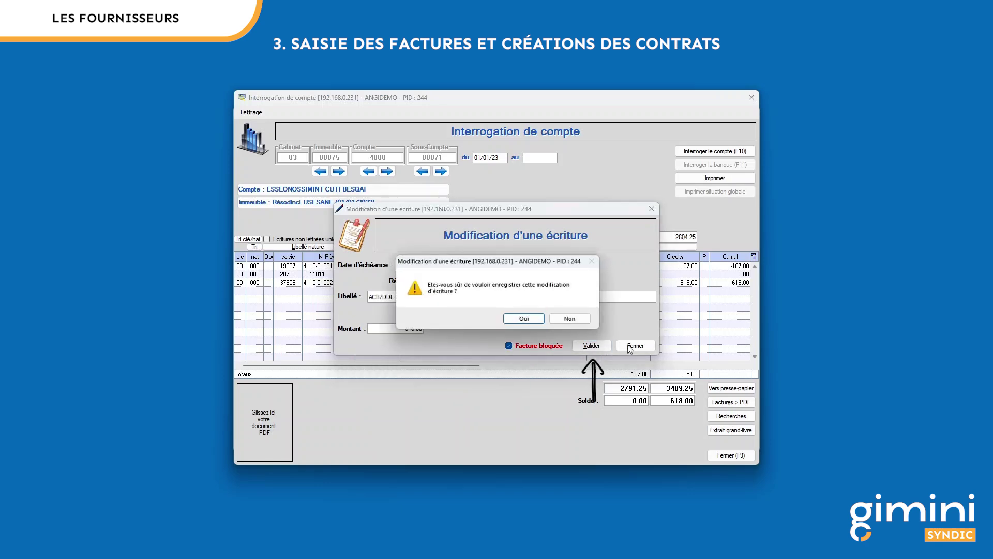
left_click(524, 319)
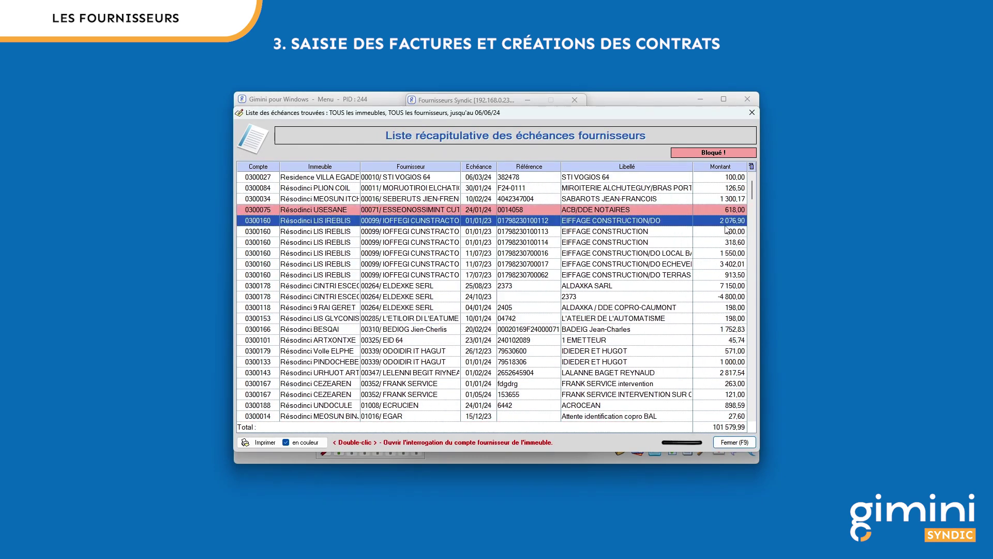
left_click(743, 441)
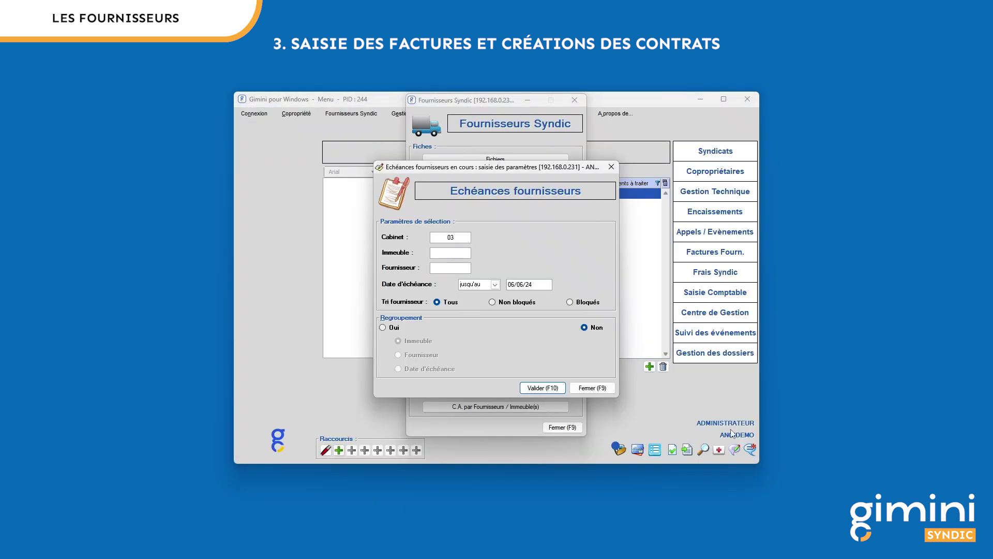
Step: Close the due-date settings and start invoice selection and payment for cabinet code 03
left_click(606, 388)
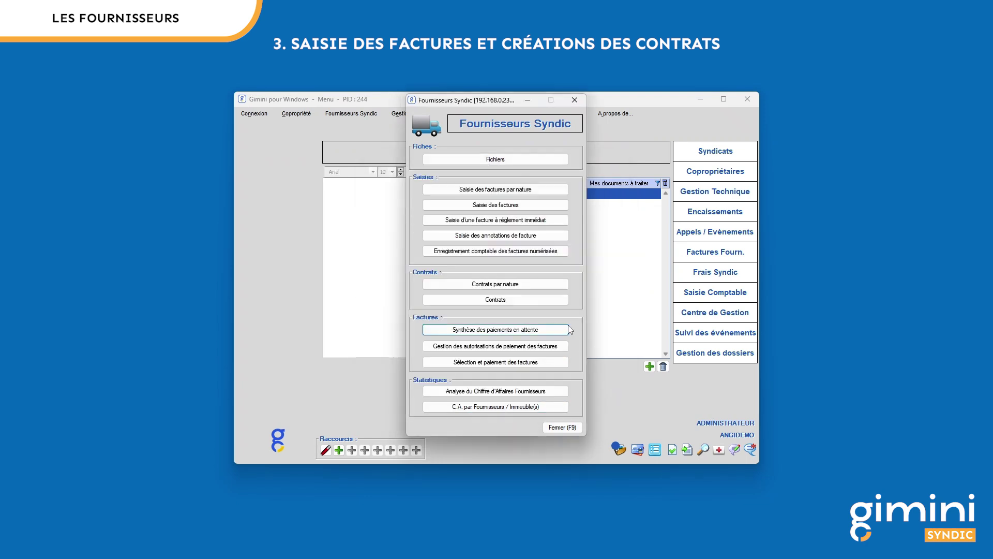
left_click(532, 365)
type("03")
key("Tab")
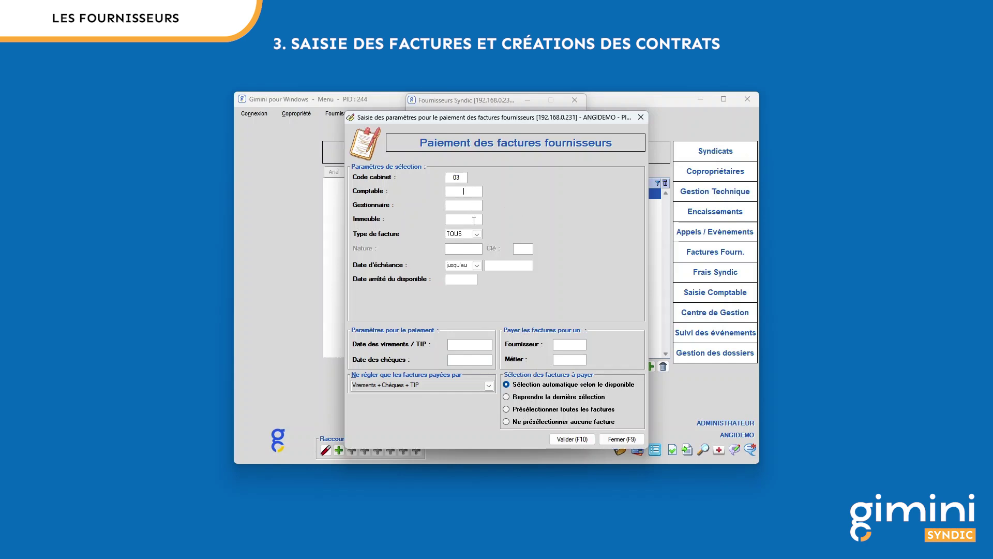
Step: Choose the accountant for the payment run and set invoice type 4110
double_click(472, 189)
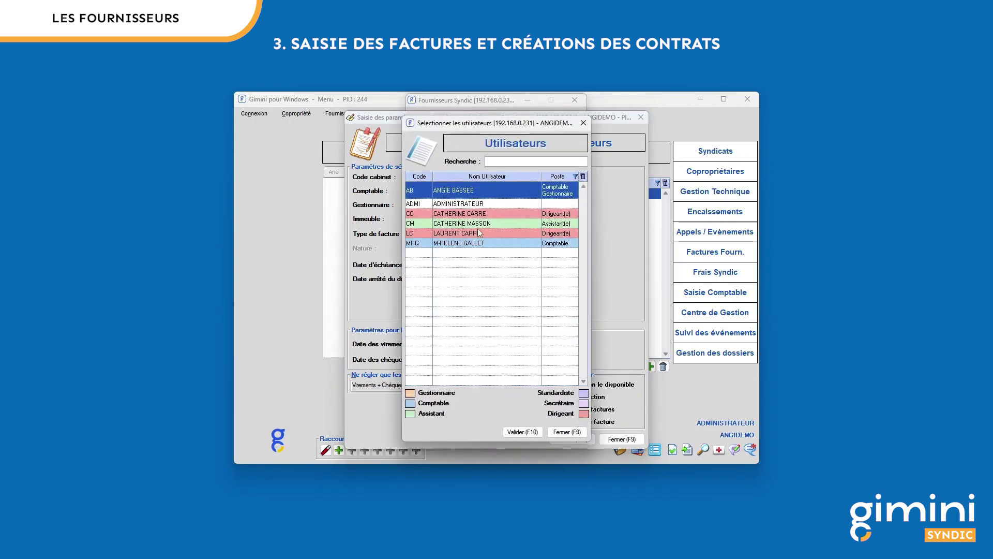
double_click(477, 192)
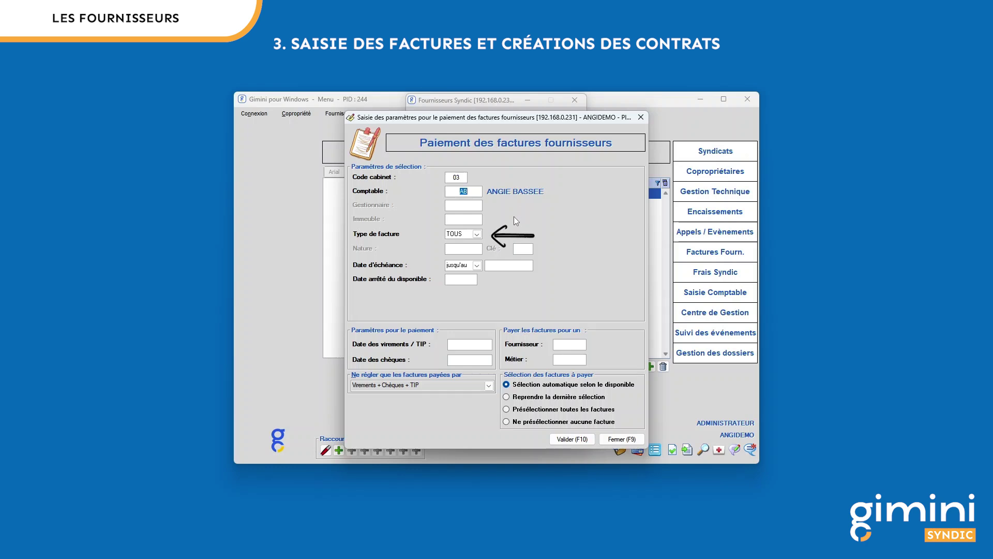
left_click(477, 234)
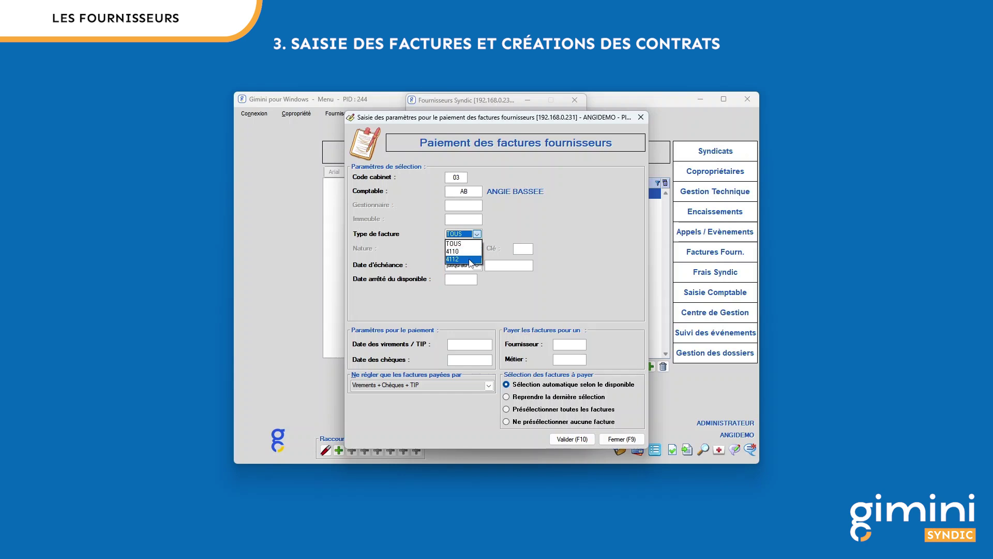
left_click(476, 251)
left_click(466, 251)
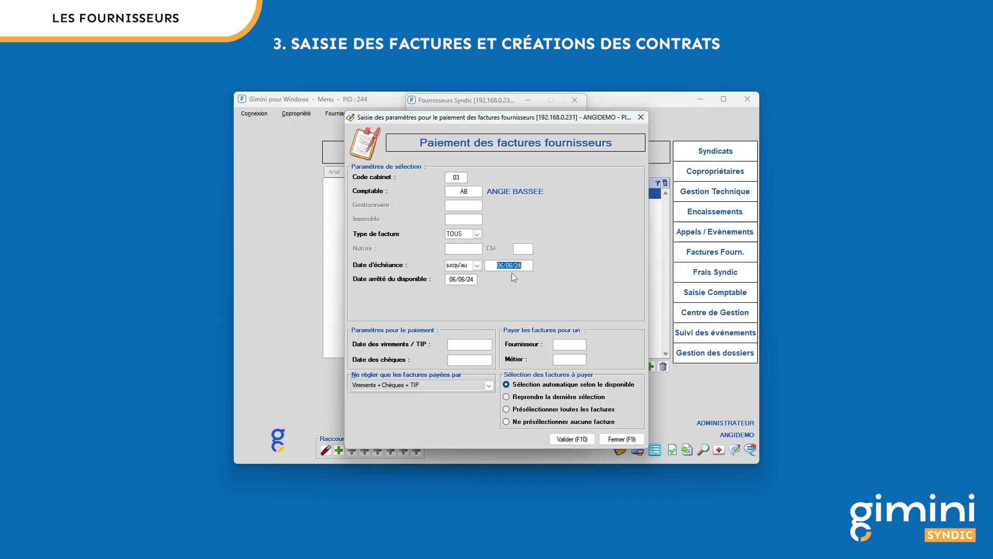
Step: Set availability, transfer and cheque dates to 06/06/24 and restrict payment to Virements seulement
left_click(472, 279)
left_click(478, 345)
left_click(473, 361)
left_click(488, 385)
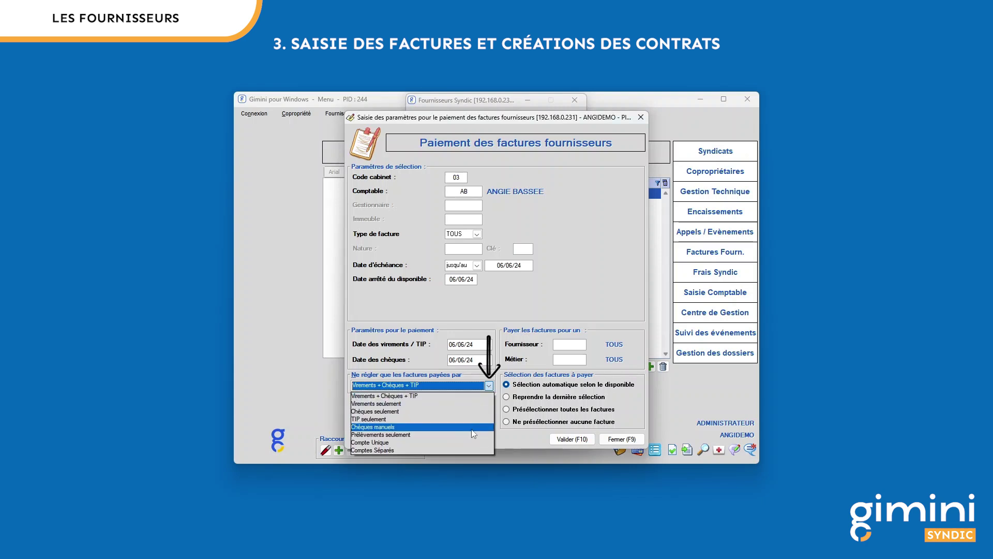
left_click(468, 404)
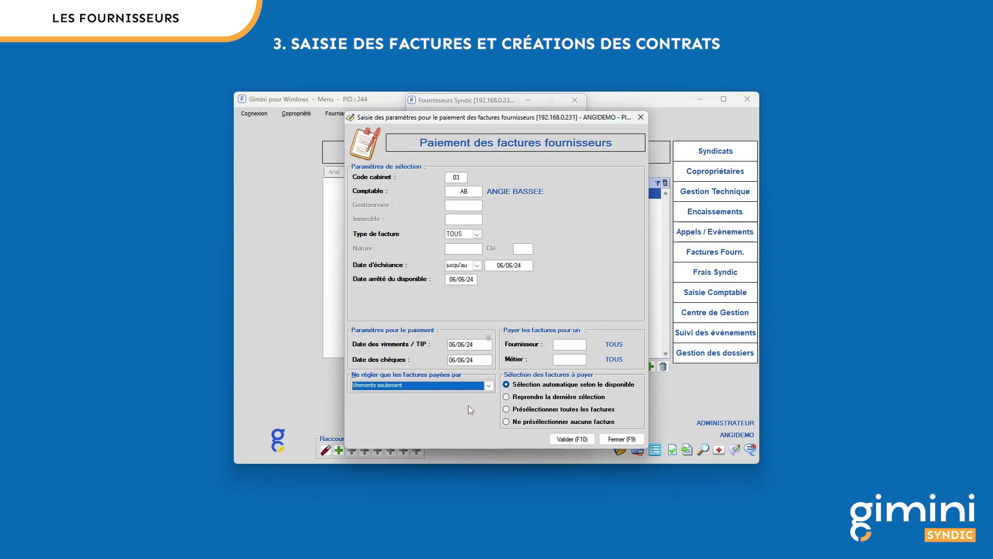
left_click(575, 344)
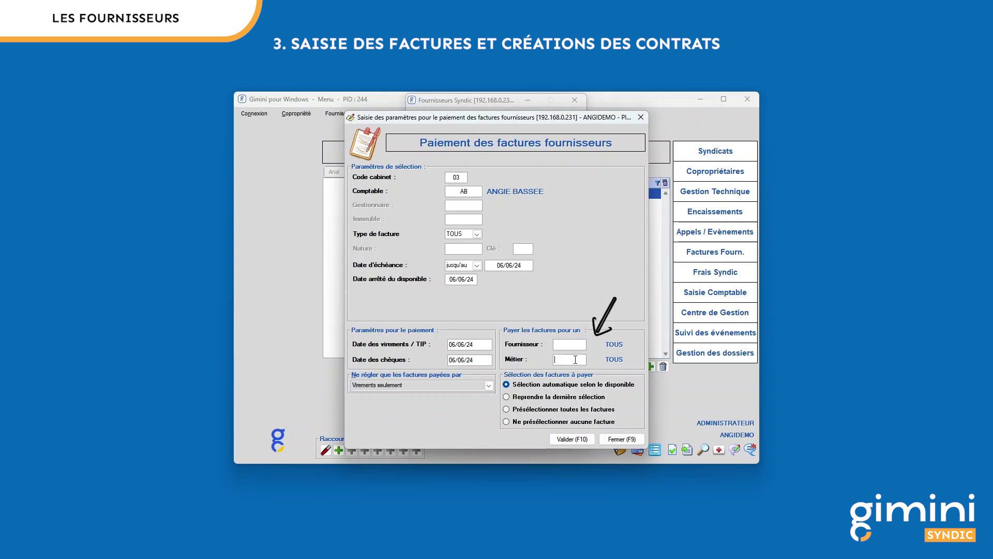
double_click(576, 359)
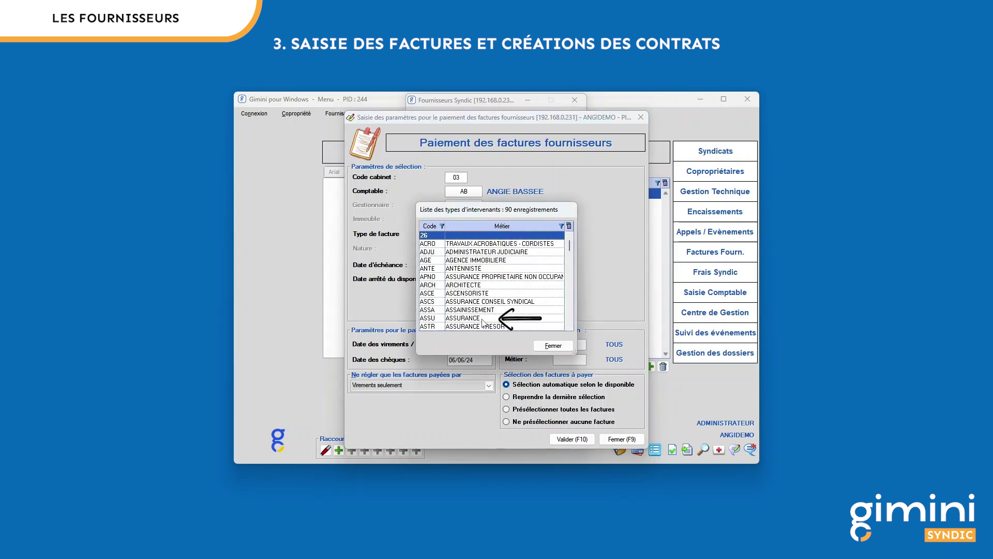
left_click(484, 319)
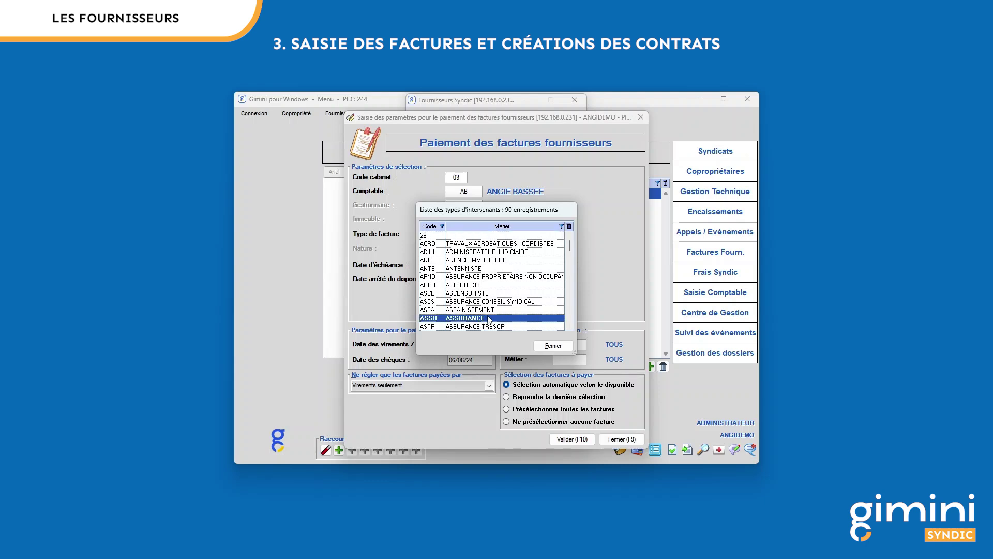
double_click(488, 319)
key("Delete")
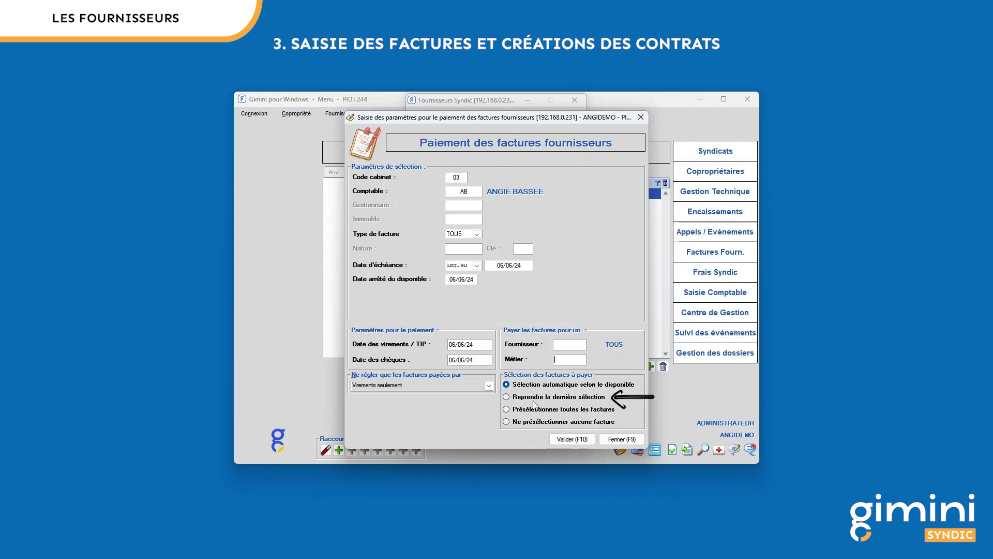
Step: Choose automatic invoice selection from available funds and validate the payment parameters
left_click(541, 399)
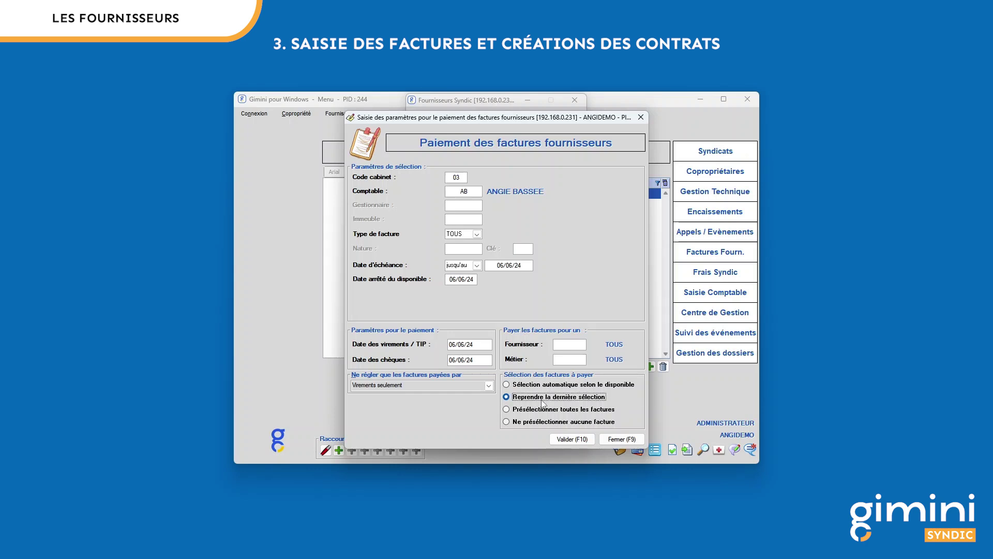
left_click(545, 412)
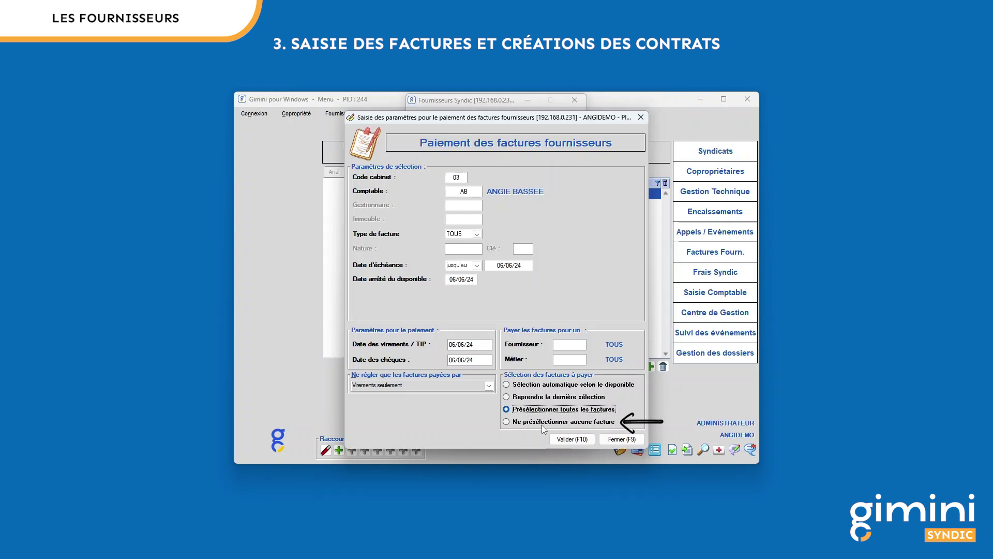
left_click(542, 424)
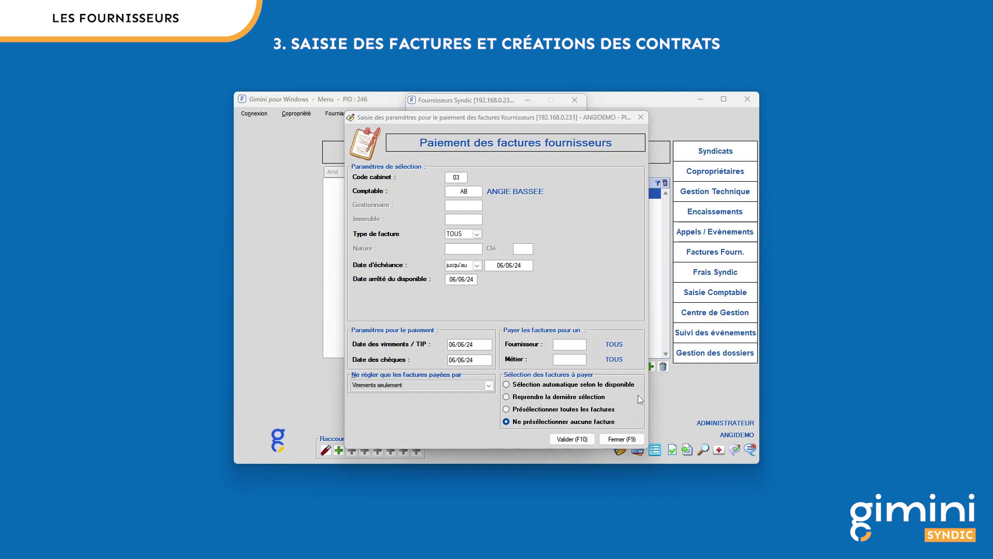
left_click(639, 396)
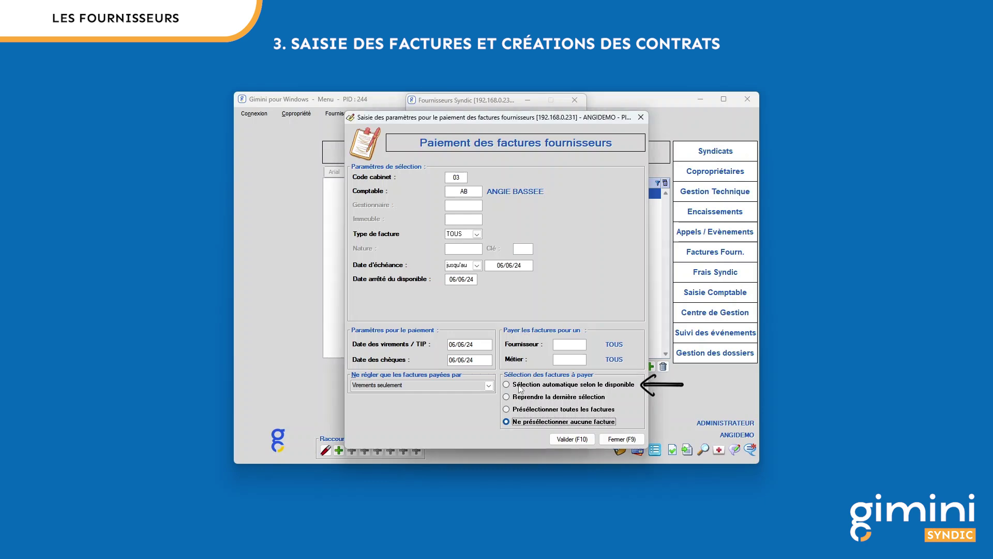
left_click(521, 388)
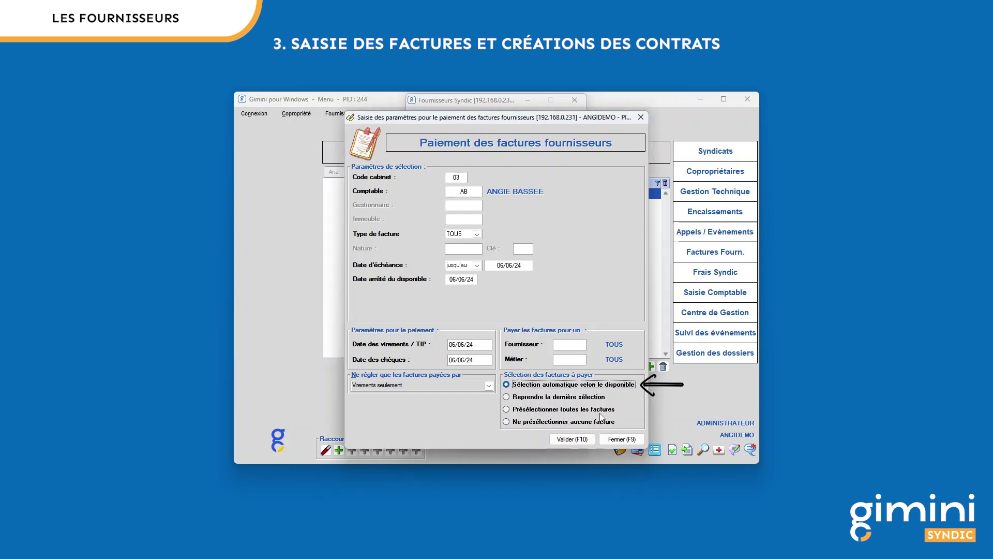
left_click(582, 439)
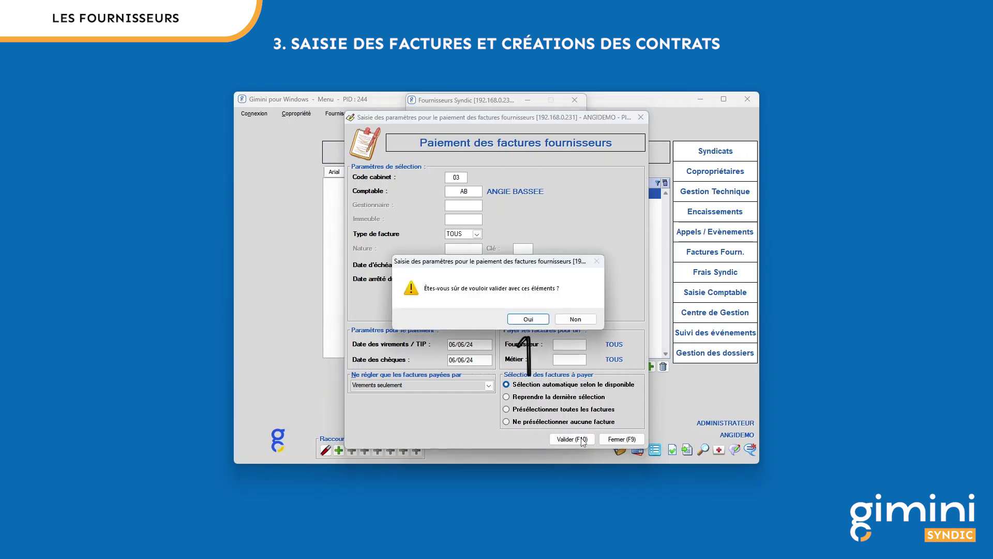
left_click(528, 320)
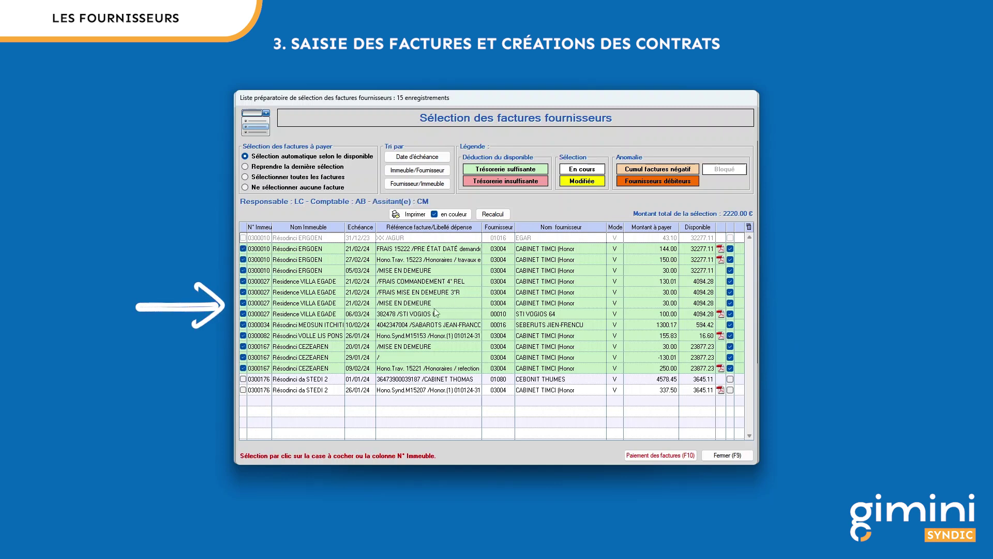
Step: Tick the 337.50 invoice of 26/01/24, leaving 4578.45 unticked and 144.00, 150.00, 30.00 still included
mouse_move(557, 307)
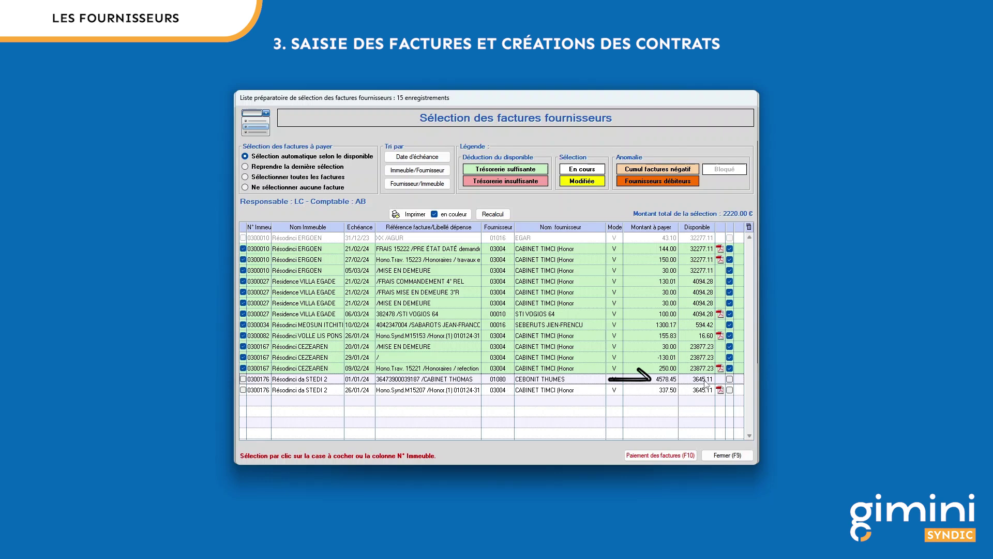
left_click(243, 379)
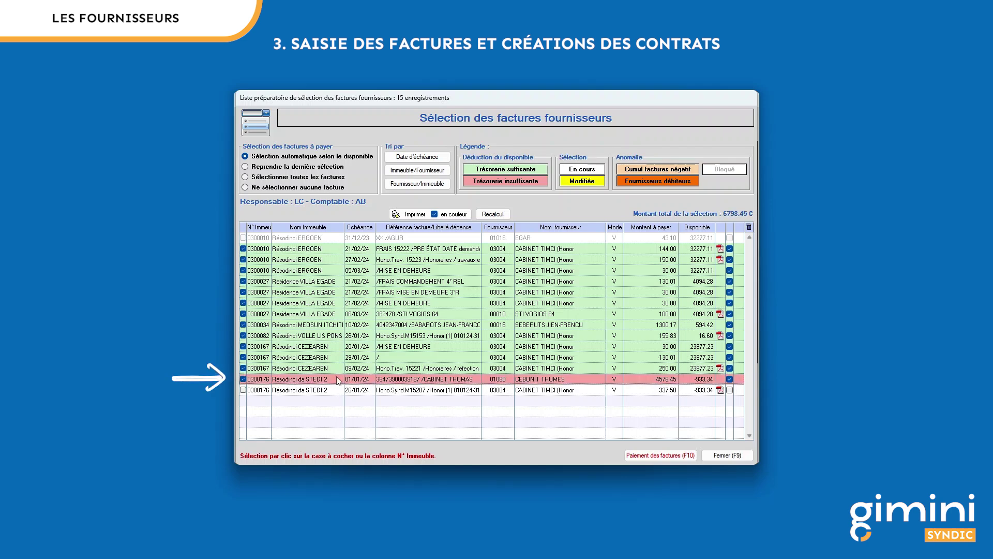
left_click(243, 379)
left_click(243, 390)
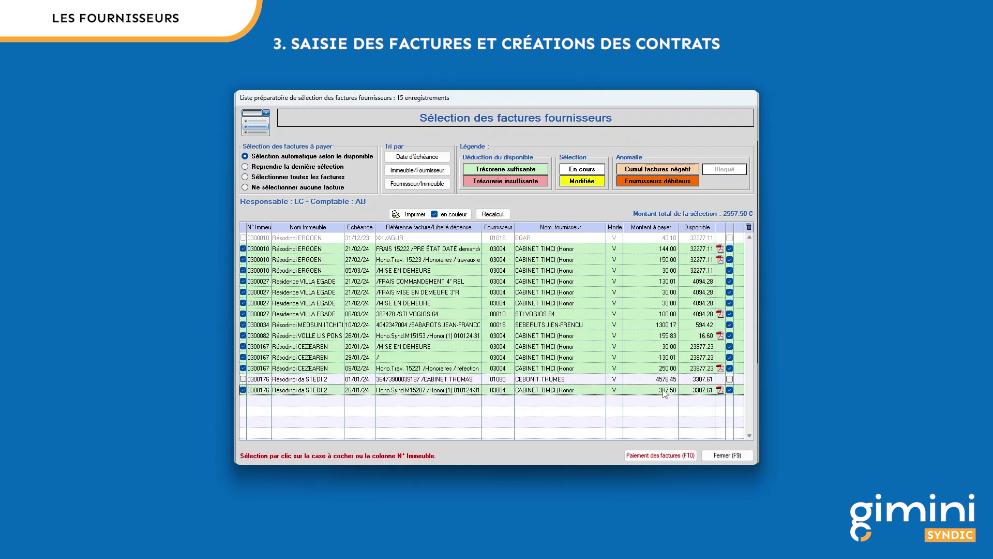
left_click(243, 249)
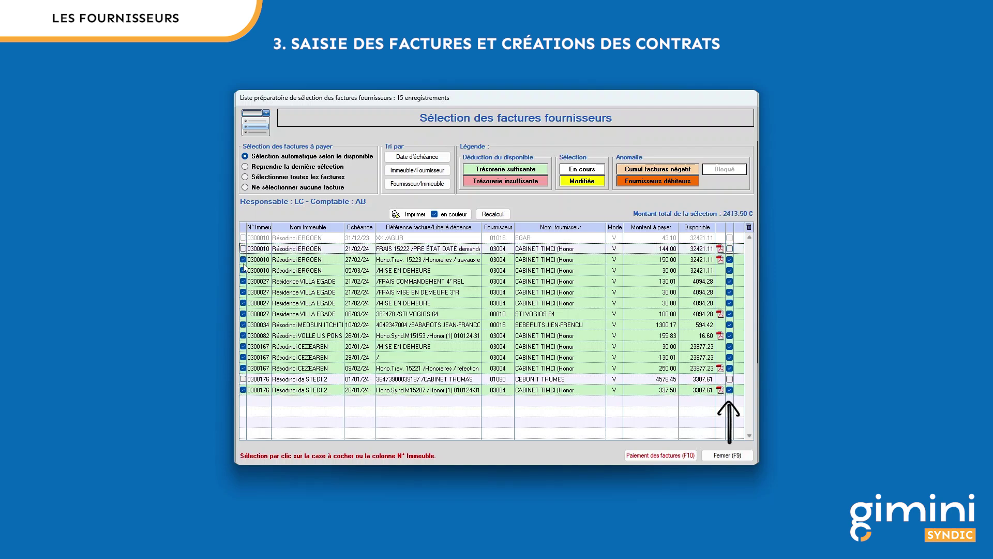
left_click(243, 260)
left_click(243, 270)
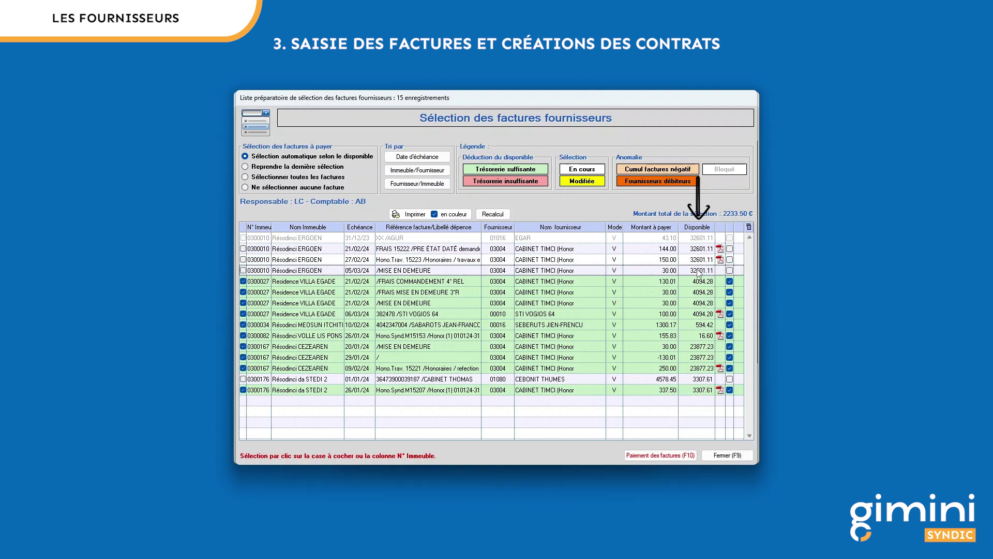
left_click(243, 270)
left_click(243, 259)
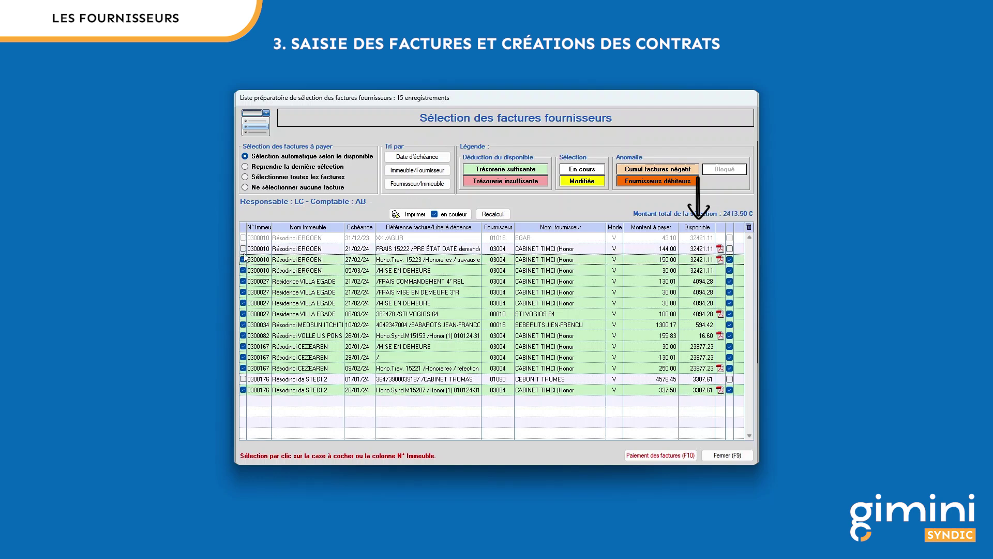
left_click(243, 248)
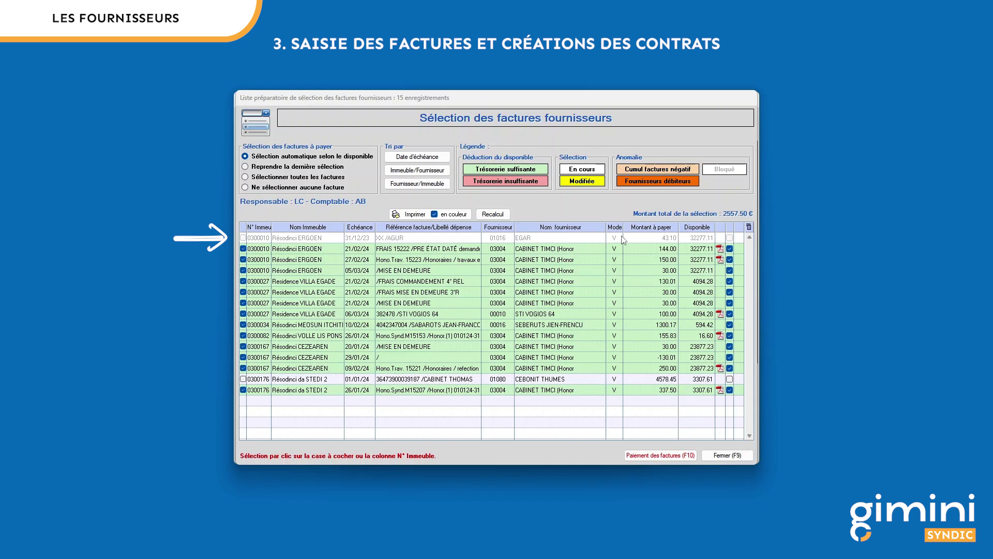
double_click(669, 252)
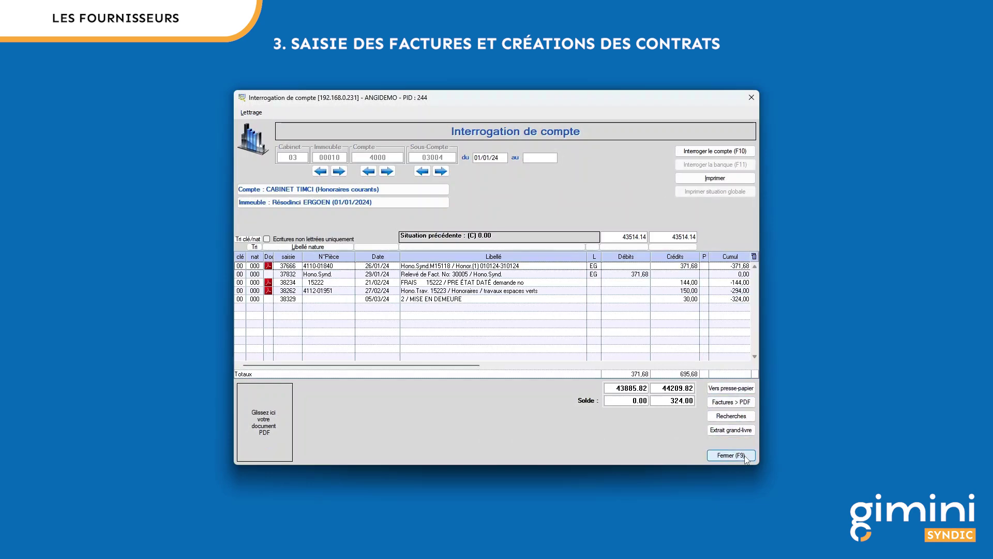
left_click(724, 455)
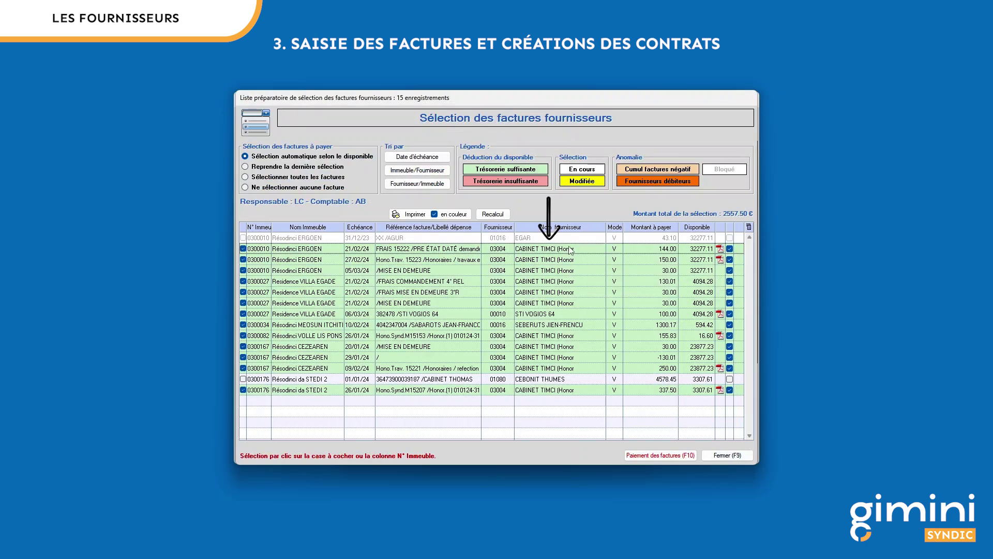
double_click(571, 260)
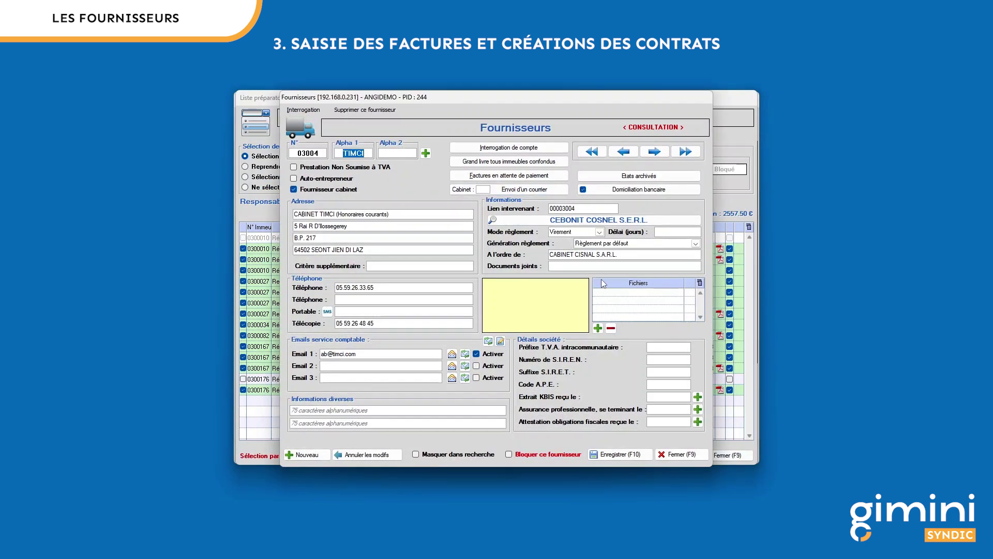
left_click(693, 455)
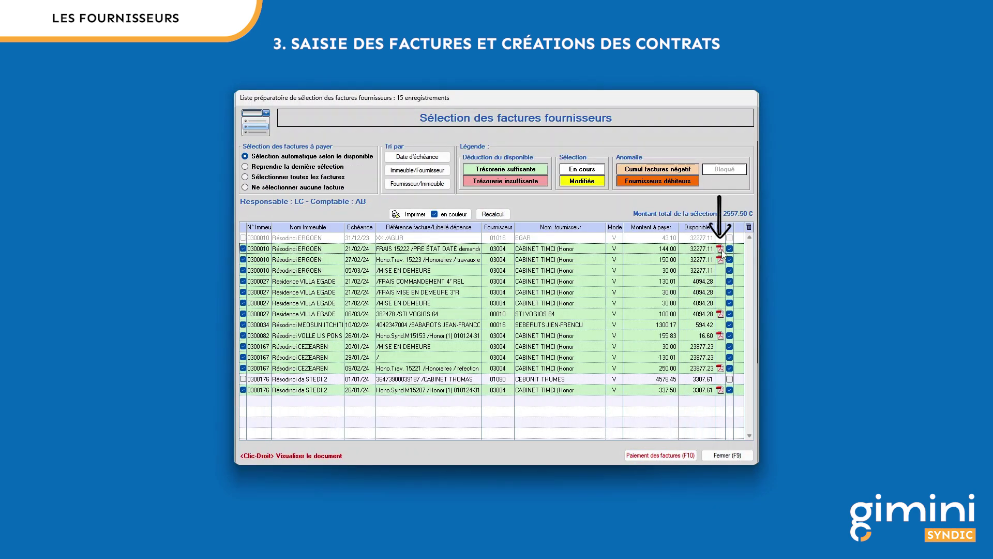
right_click(719, 248)
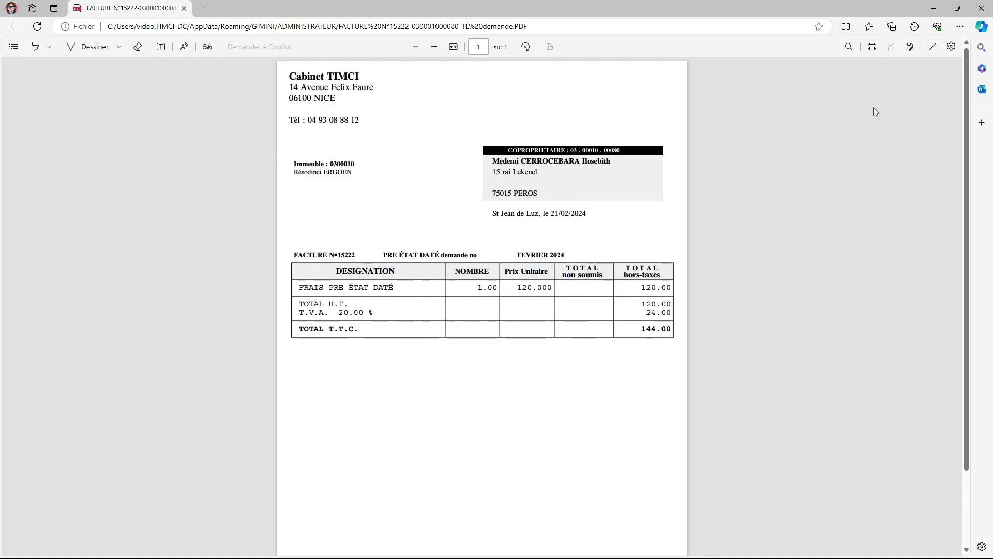
left_click(981, 8)
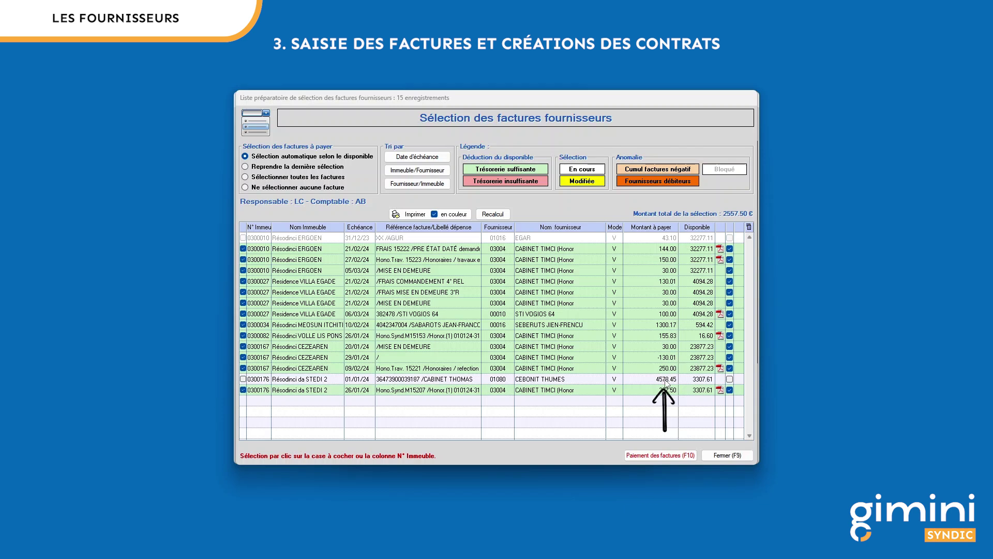
Step: Partially pay 50 % of the 4578.45 invoice, with the remainder due 07/06/24
right_click(665, 381)
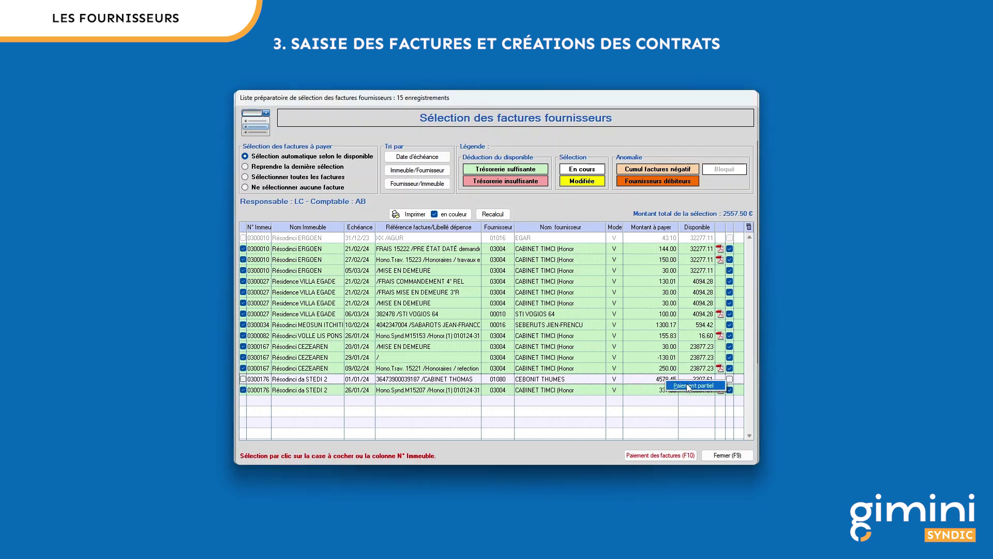
left_click(689, 386)
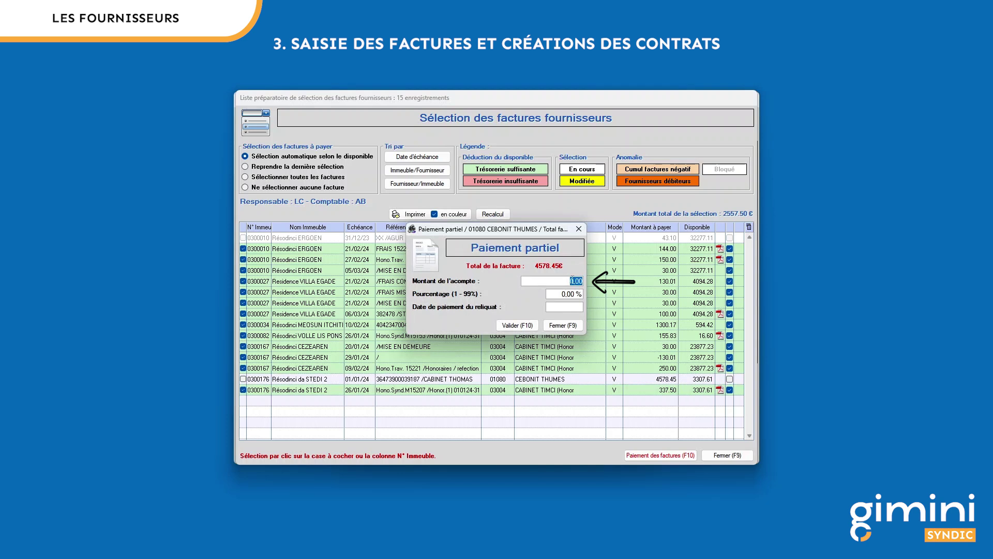
type("2000")
left_click(549, 294)
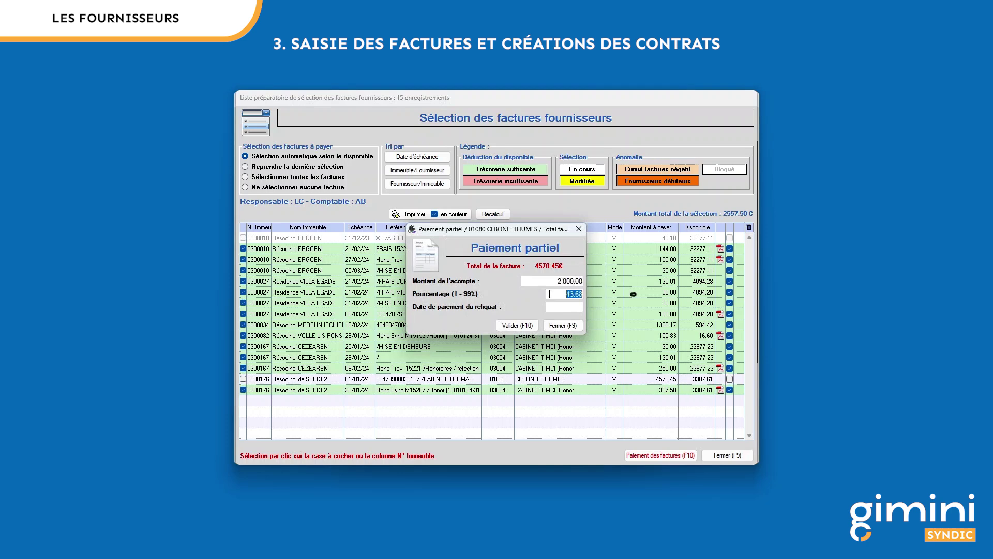
type("50")
key("Tab")
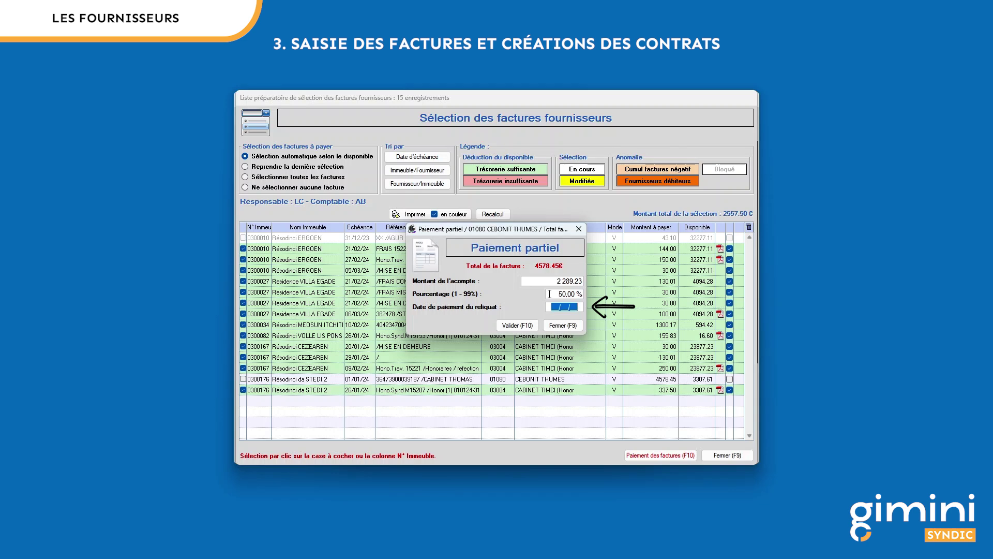
type("07/06/2")
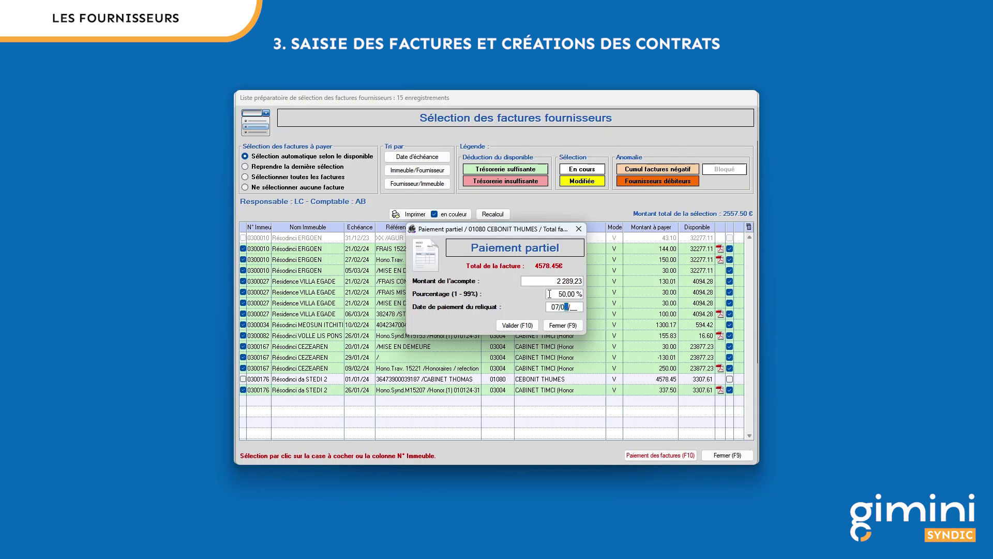
type("4")
left_click(528, 326)
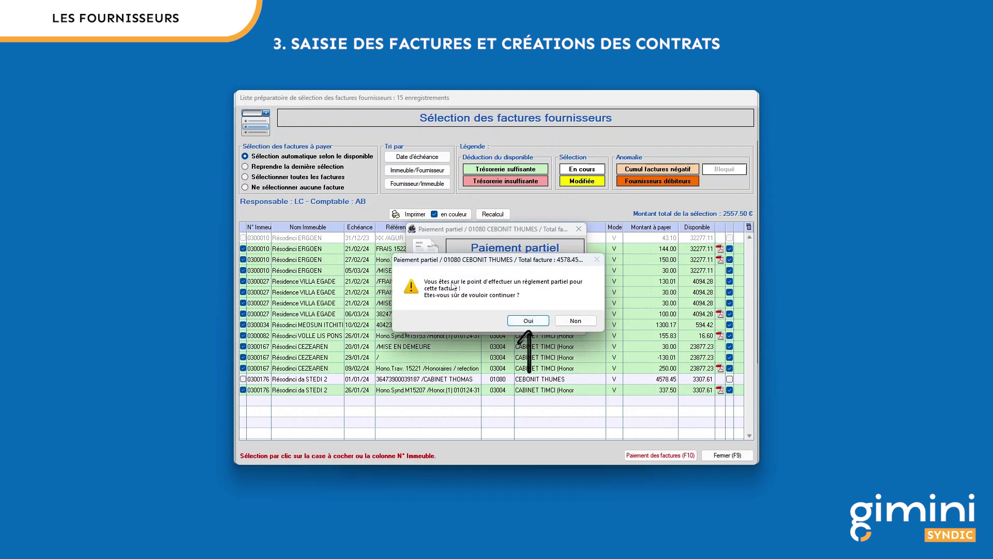
left_click(529, 321)
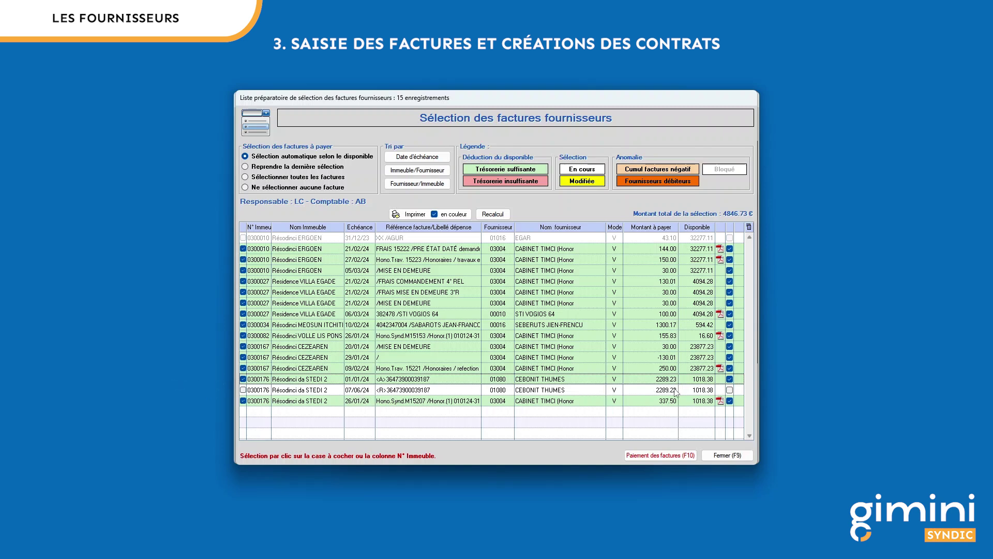
Step: Leave the invoice selection list, keeping the current selection with the -130.01 credit included
left_click(243, 357)
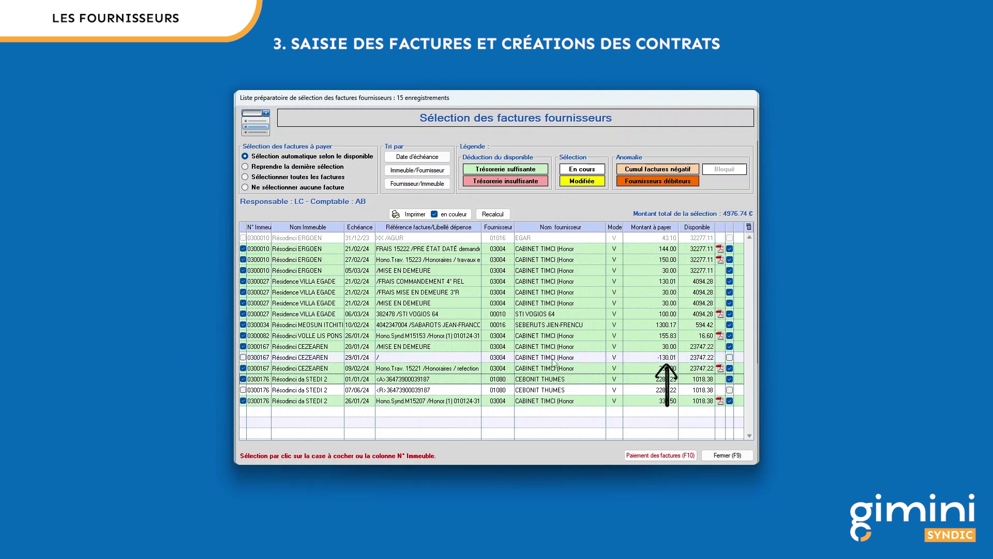
left_click(243, 357)
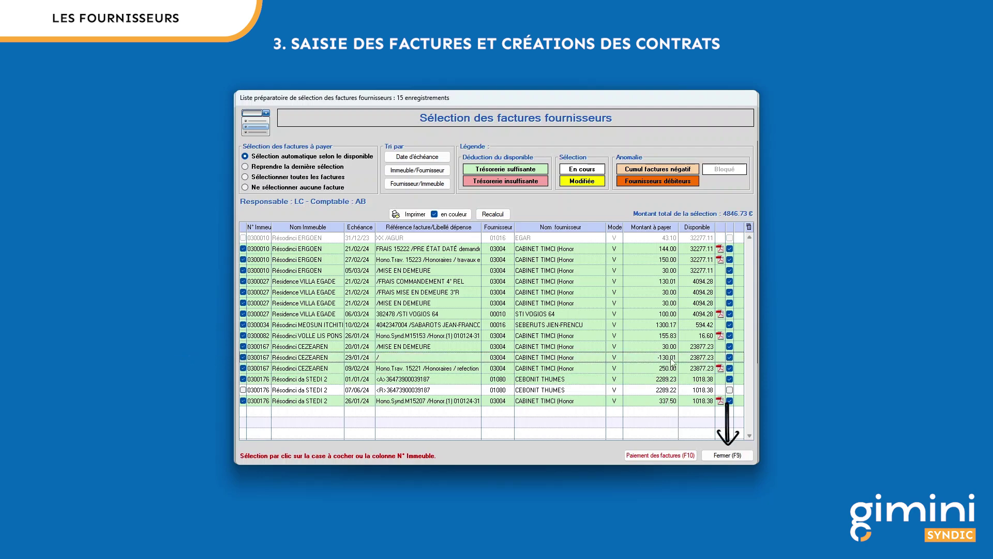
left_click(735, 457)
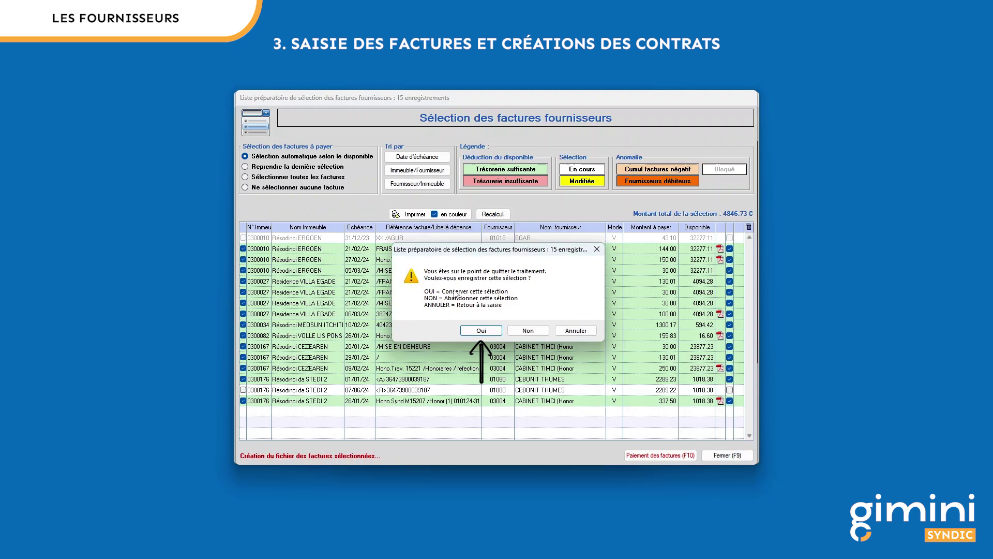
left_click(497, 330)
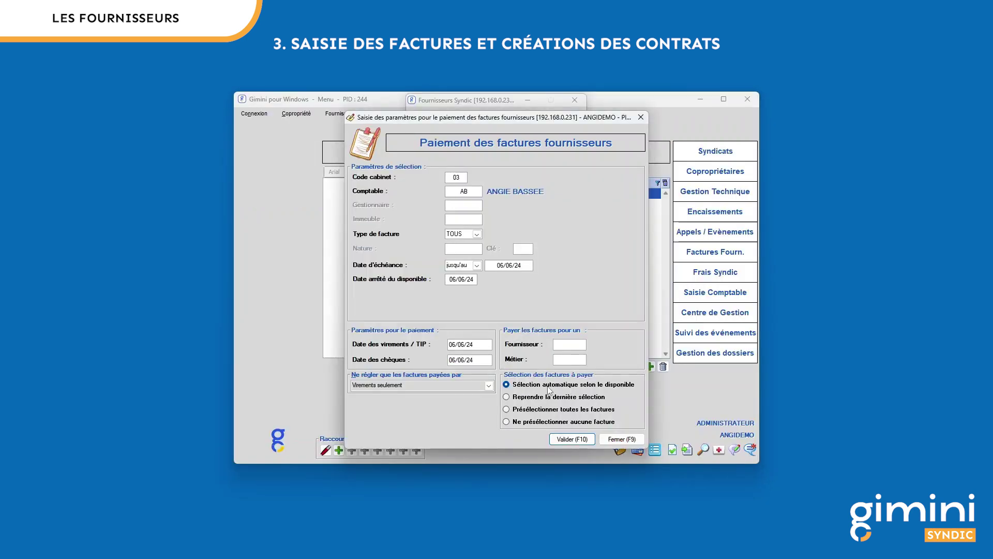
Step: Revalidate the parameters with the last selection, then close the list and the parameters dialog
left_click(524, 398)
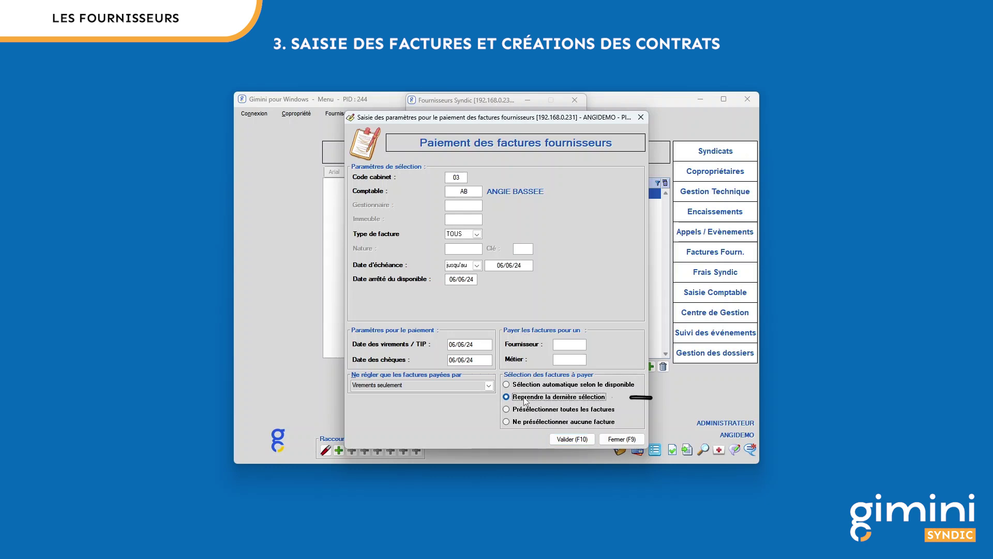
left_click(578, 440)
left_click(528, 319)
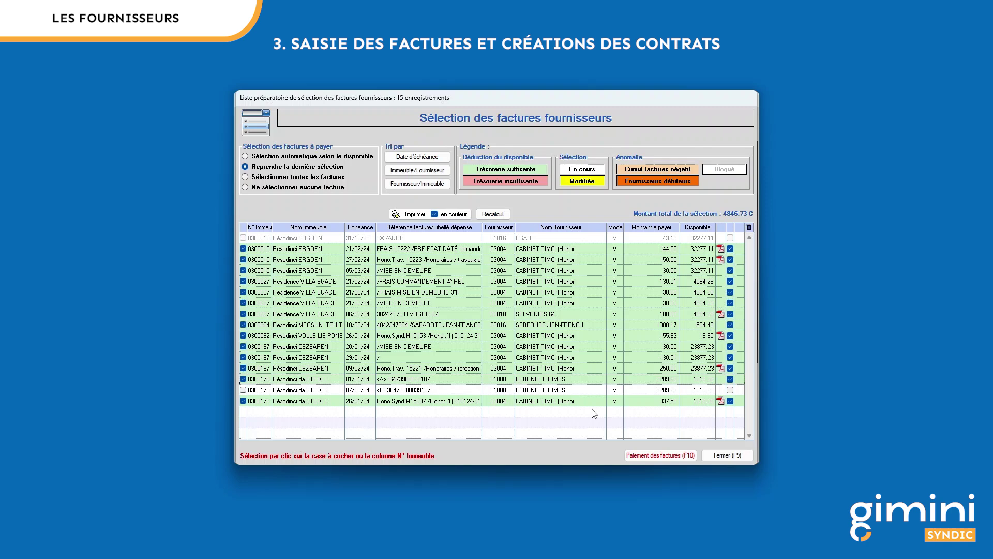
left_click(727, 455)
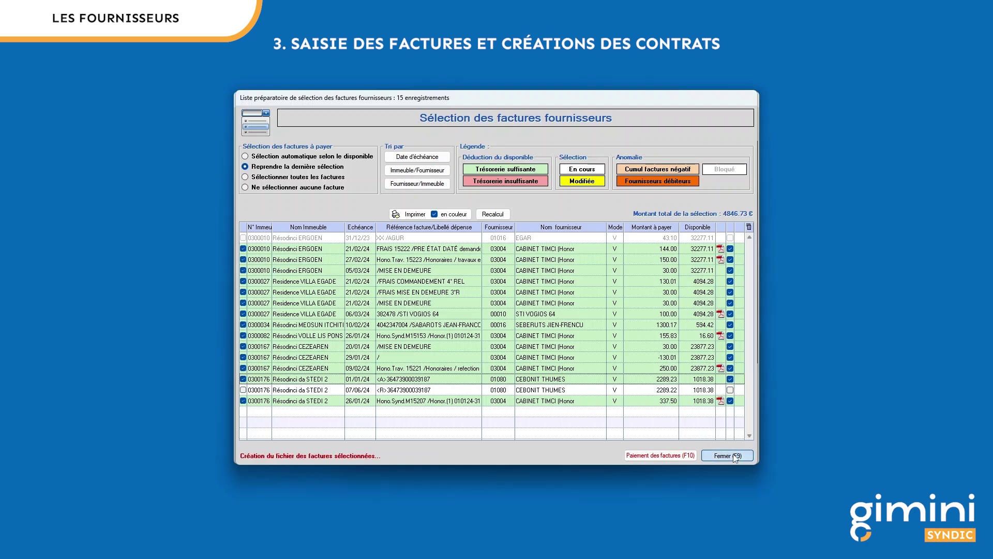
left_click(528, 330)
left_click(628, 439)
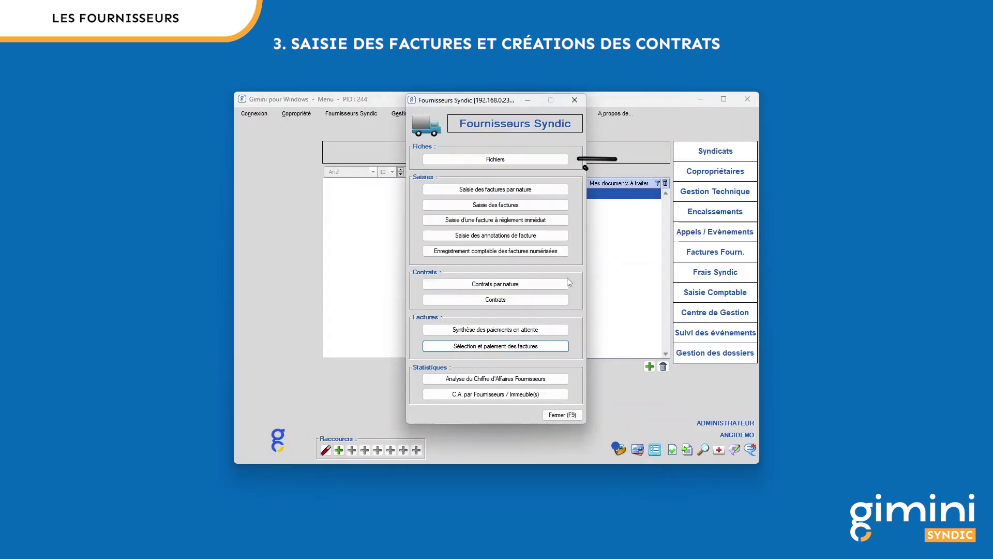
Step: Open supplier 06013's account entries for Residence VILLA EGADE
left_click(521, 160)
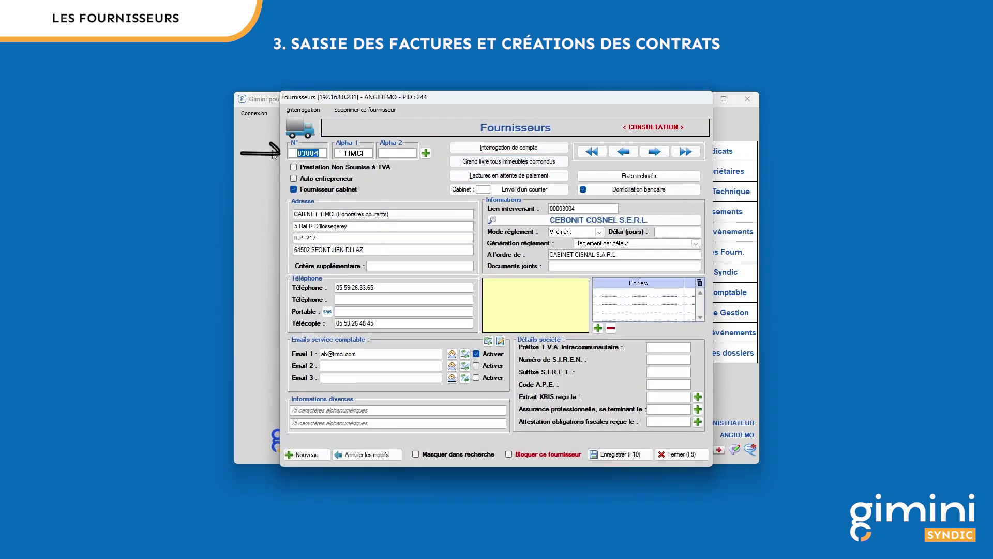
type("06013")
key("Tab")
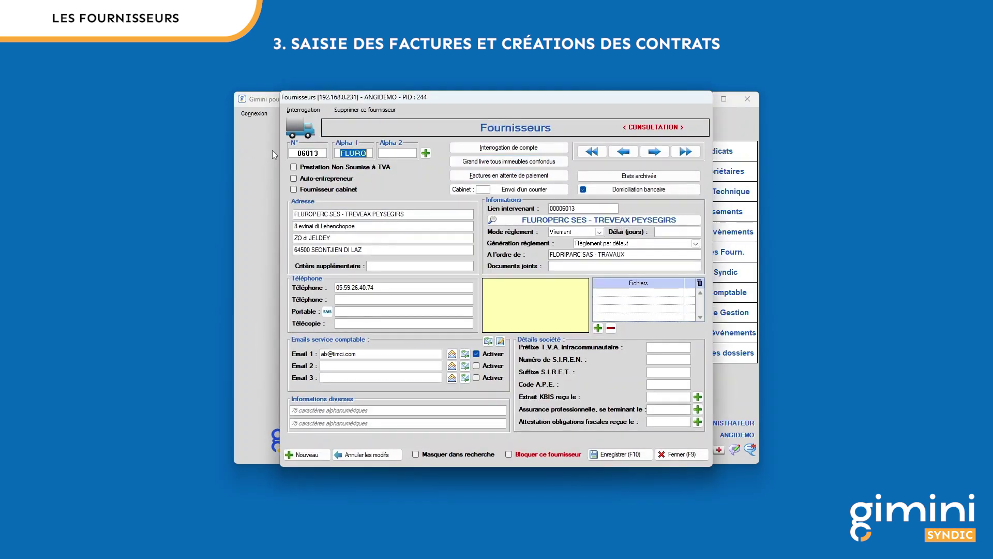
left_click(526, 149)
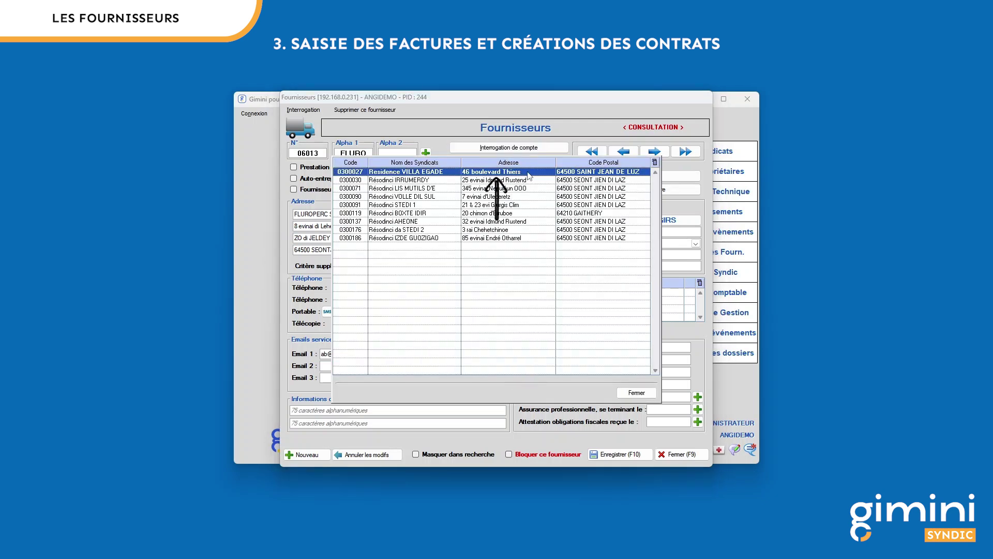
double_click(529, 173)
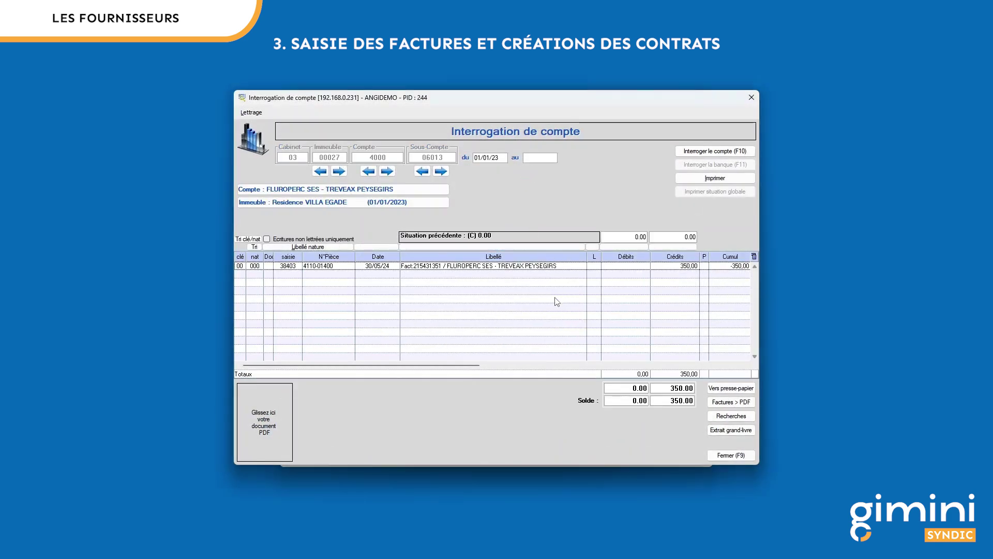
Step: Change the FLUROPERC invoice's due date to 06/06/24 and save the entry
double_click(551, 268)
left_click(434, 265)
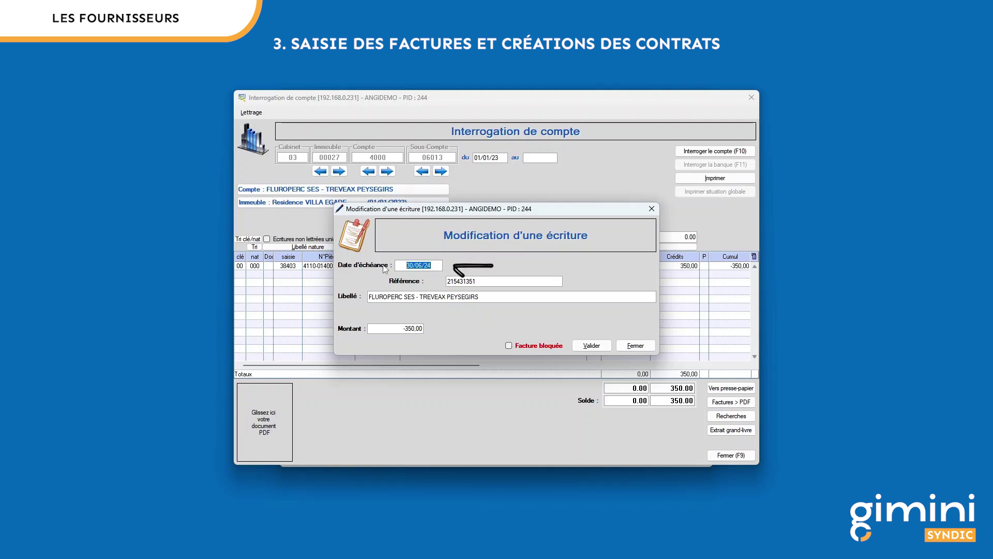
type("06/06/24")
key("Tab")
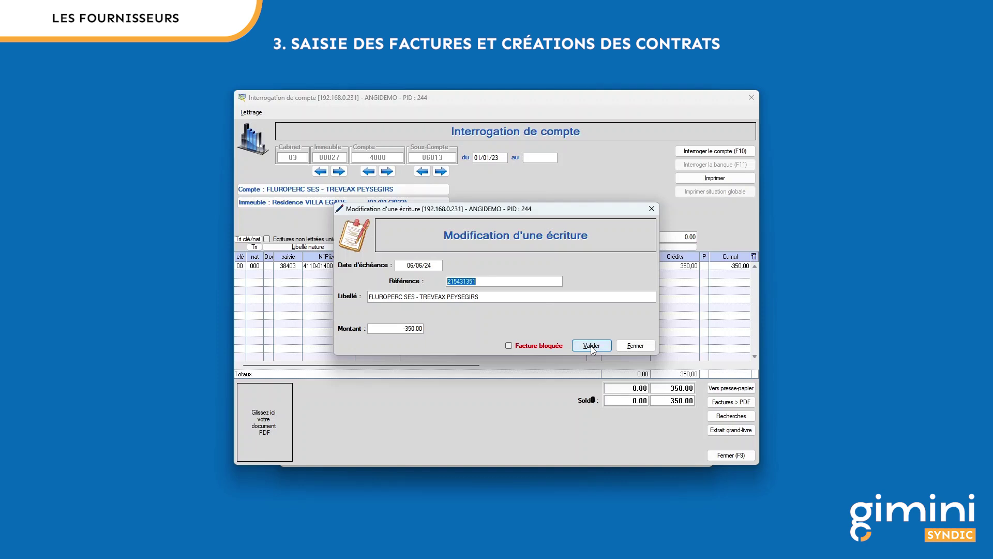
left_click(591, 345)
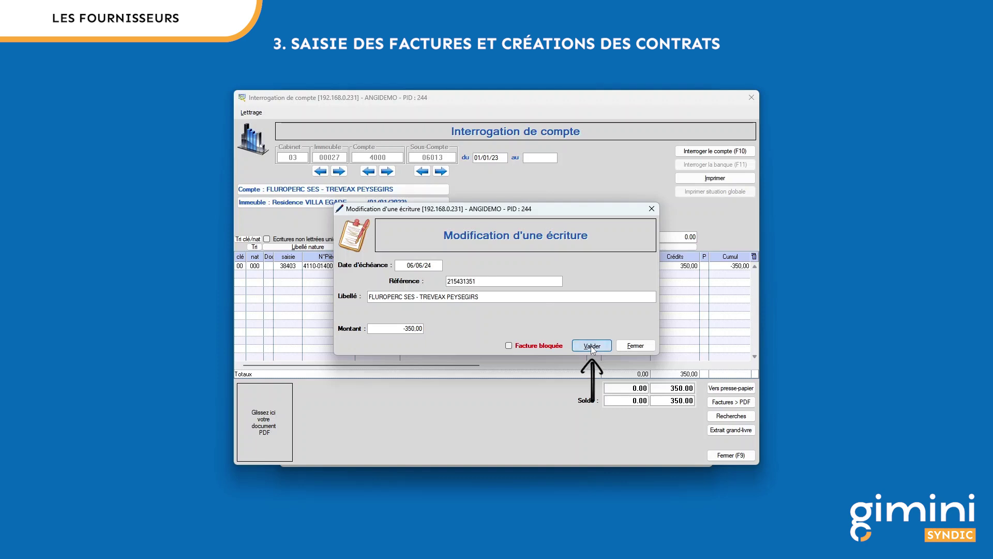
left_click(538, 321)
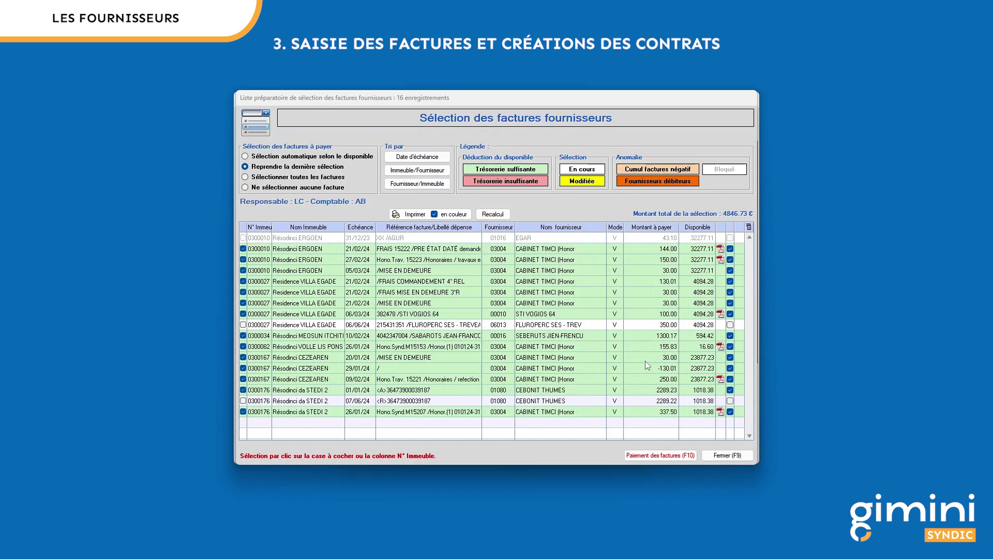
Step: Pay the selected invoices by transfer and acknowledge the generated SEPA files
left_click(679, 455)
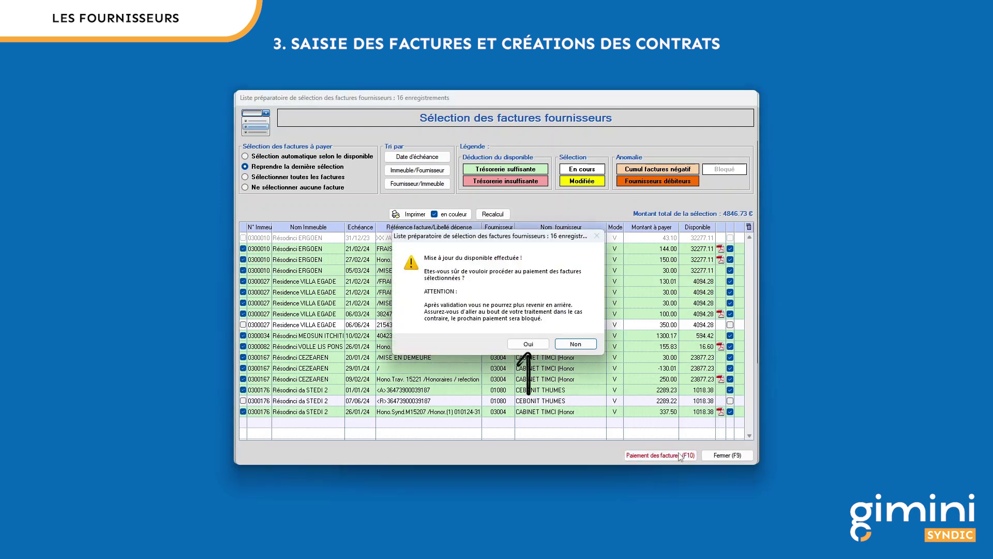
left_click(538, 344)
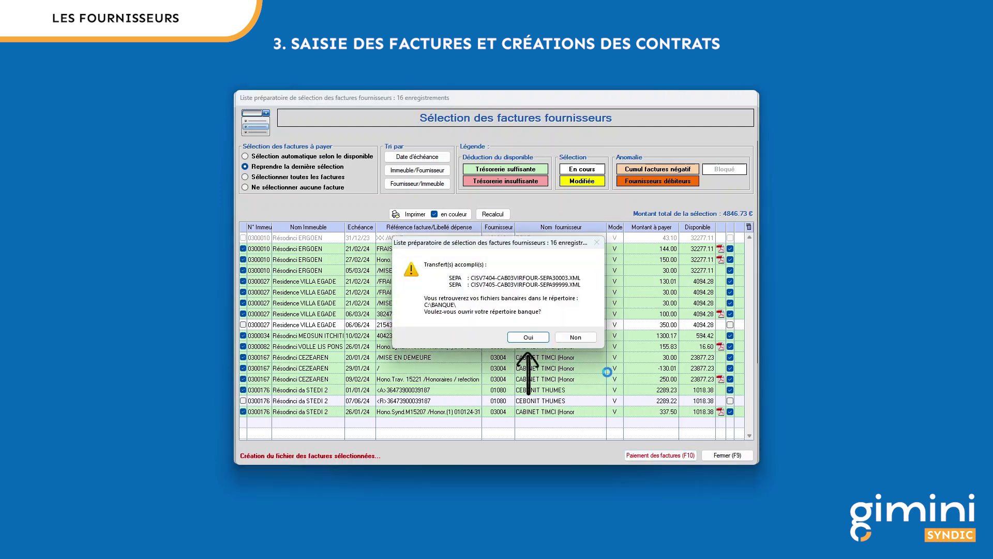
left_click(537, 337)
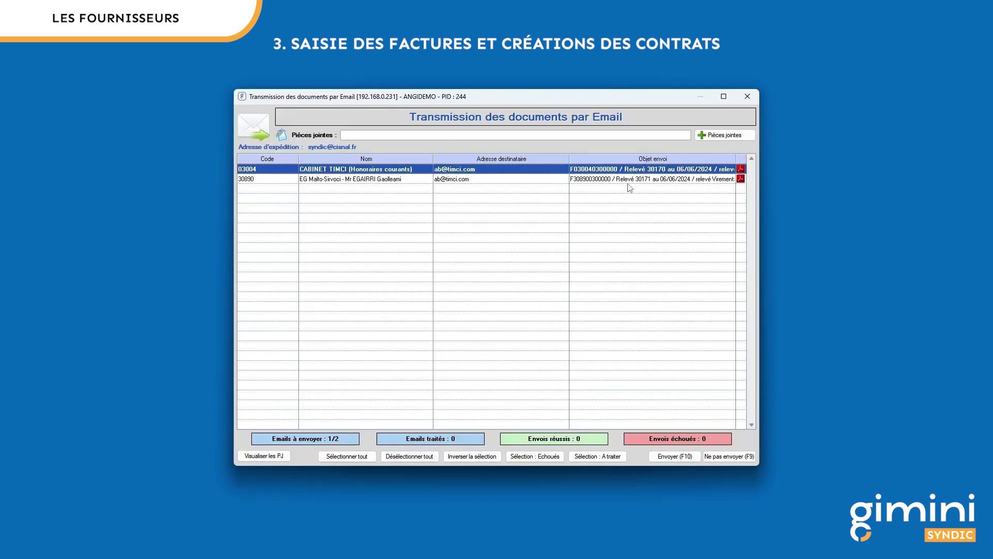
Step: Select both supplier payment statement emails and send them
left_click(558, 179)
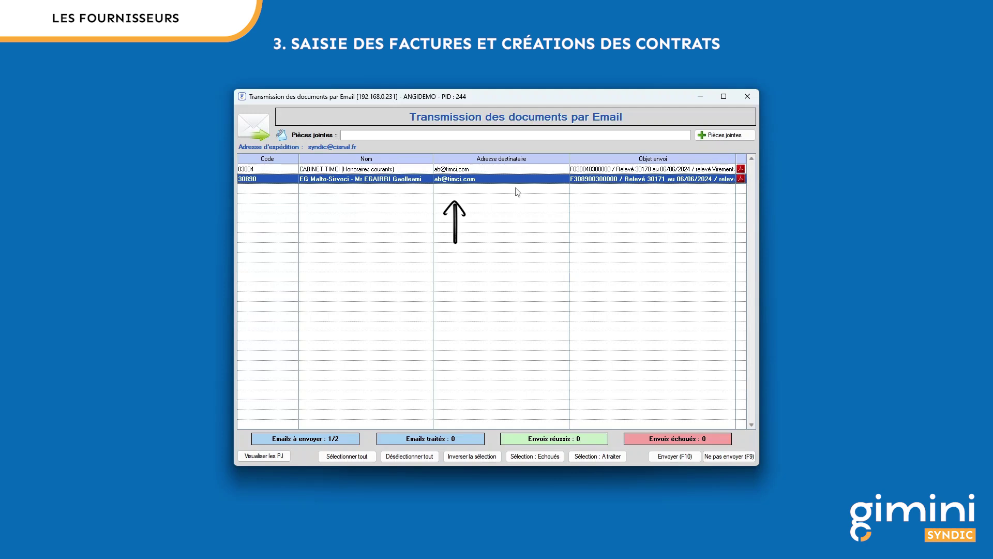
left_click(346, 456)
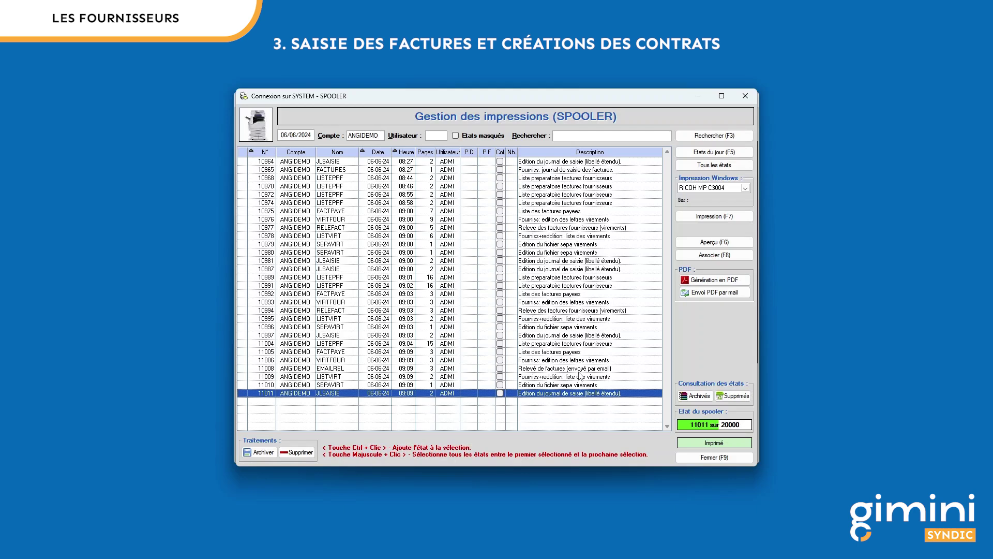
Step: Review the VIRTFOUR and EMAILREL report jobs, then start a new supplier invoice payment run
left_click(567, 360)
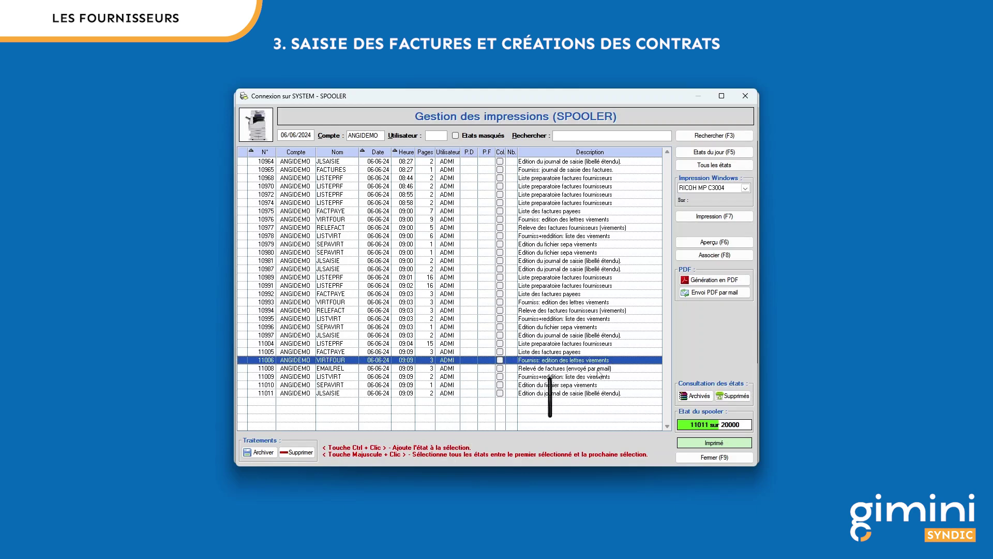
left_click(599, 369)
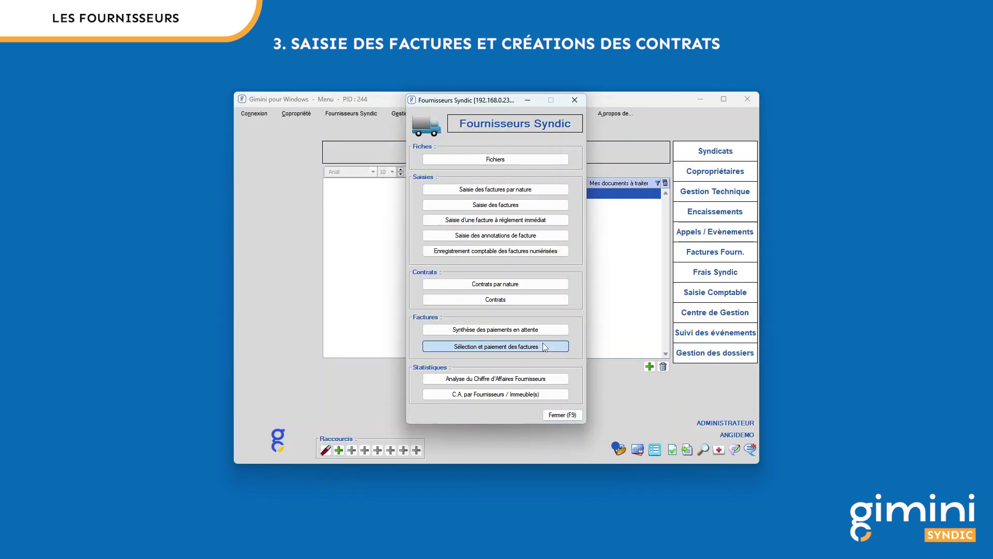
left_click(542, 343)
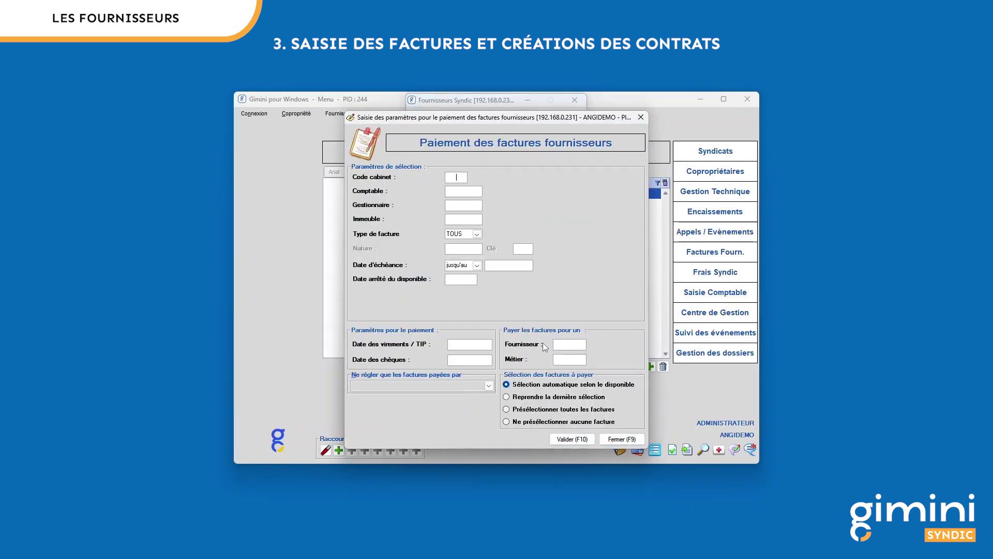
Step: Enter cabinet 03, the accountant's code, and the 06/06/24 due, transfer and cheque dates
type("03")
key("Tab")
type("AB")
left_click(499, 265)
left_click(466, 346)
left_click(473, 361)
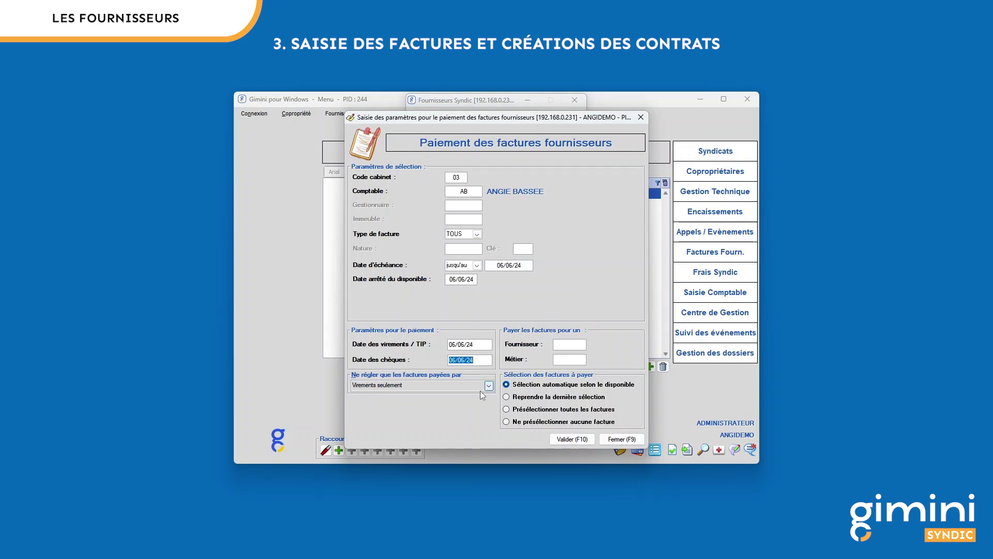
Step: Restrict the run to cheques only and proceed to pay the 5 invoices totalling 2757.70 €
left_click(486, 386)
left_click(408, 408)
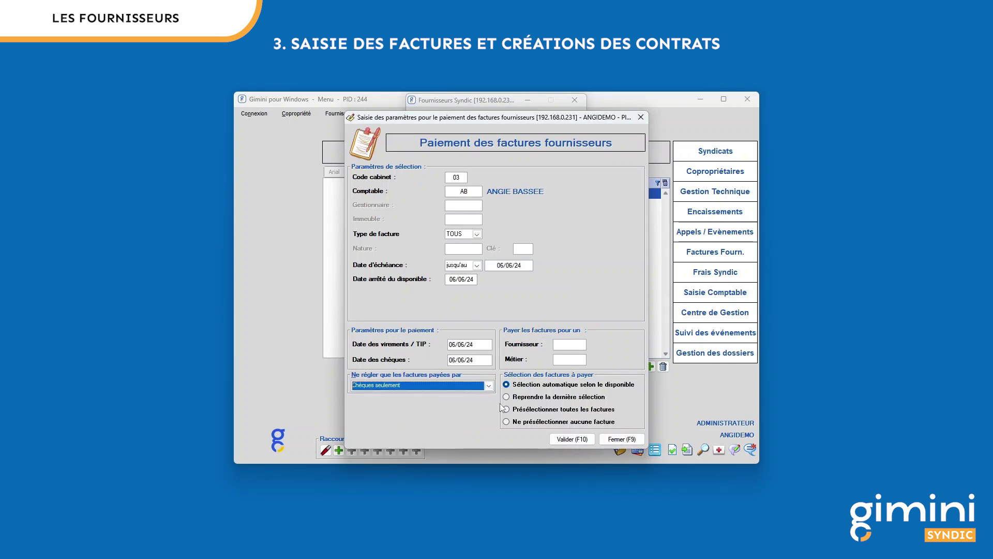
left_click(573, 439)
left_click(533, 319)
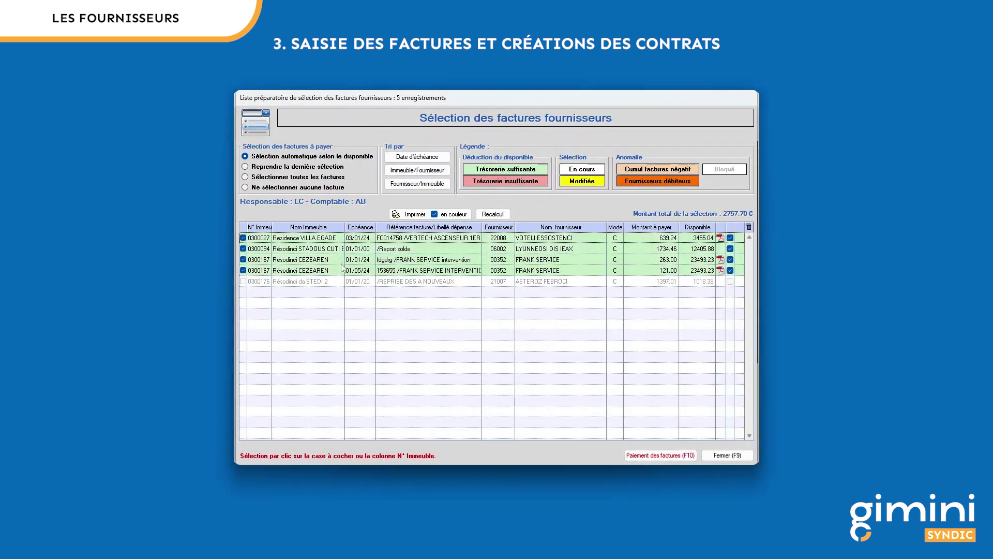
mouse_move(603, 246)
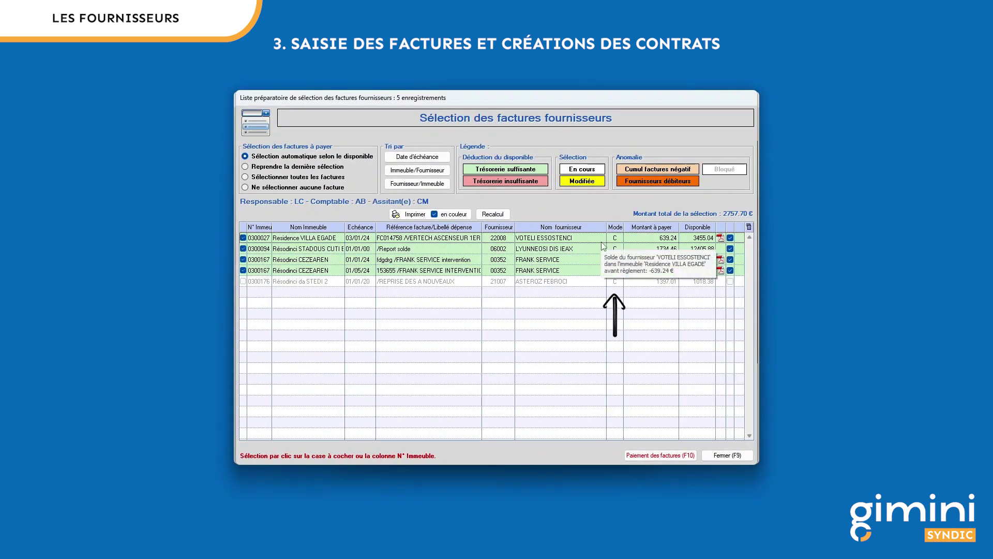
left_click(657, 455)
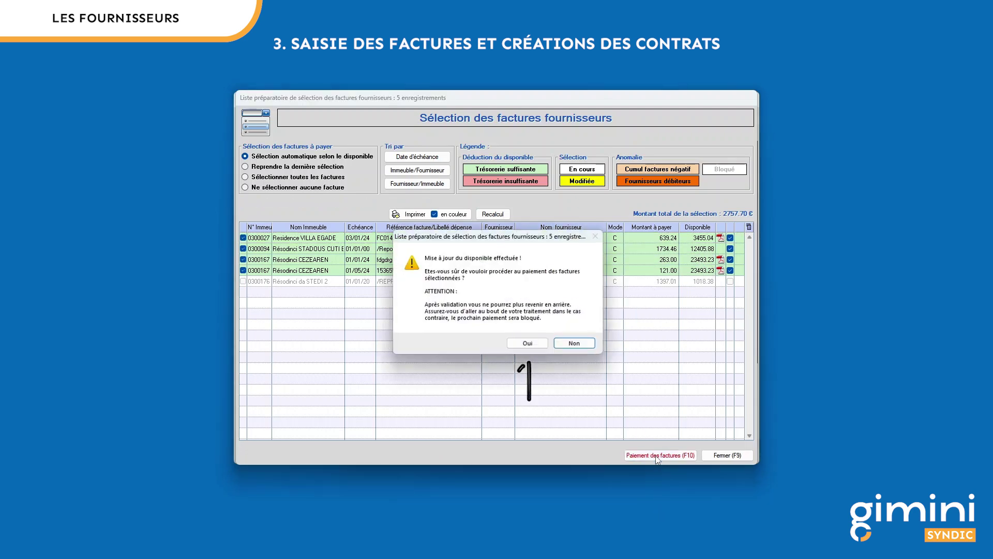
Step: Pay the cheque invoices on cheques numbered 0000109 through 0000112
left_click(527, 346)
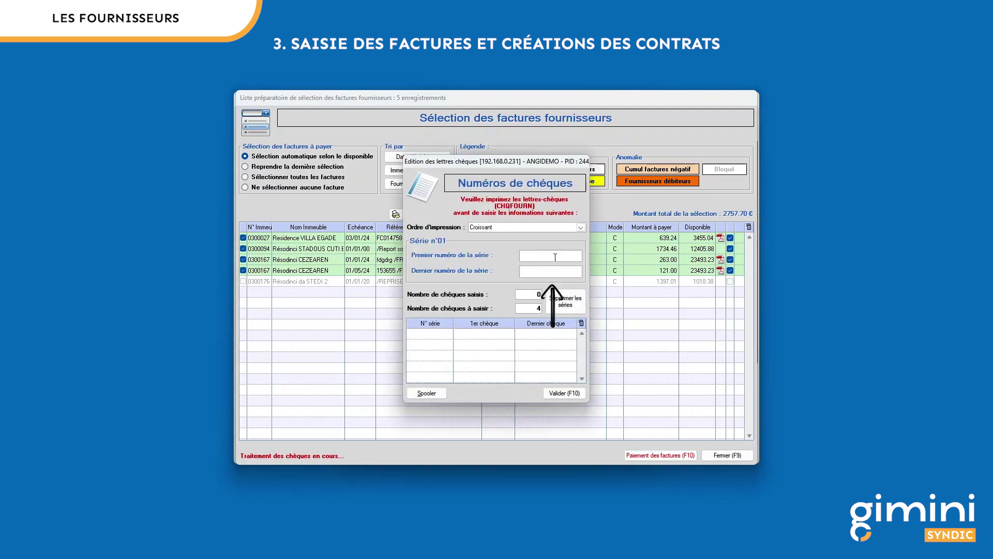
left_click(554, 257)
key("Tab")
type("0000112")
key("Return")
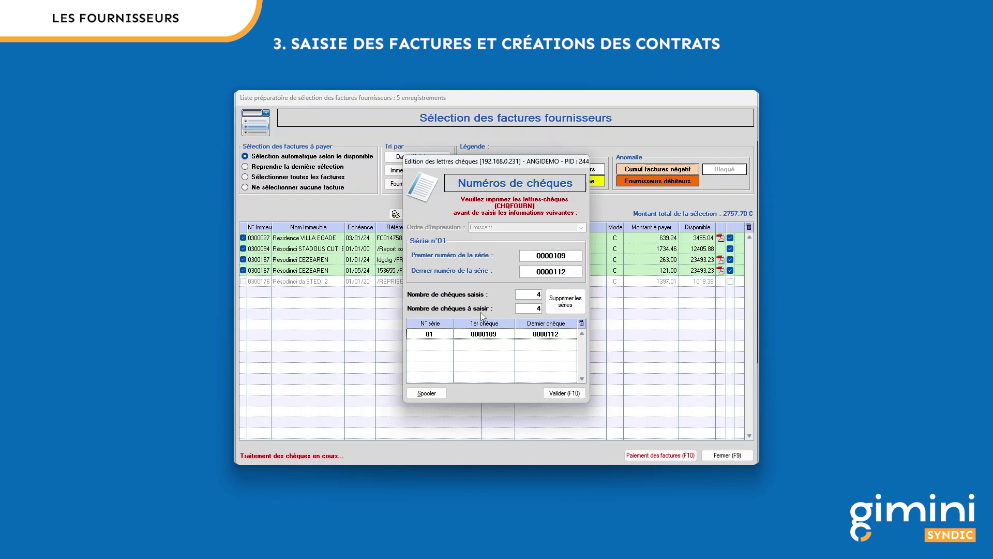
left_click(565, 394)
left_click(536, 322)
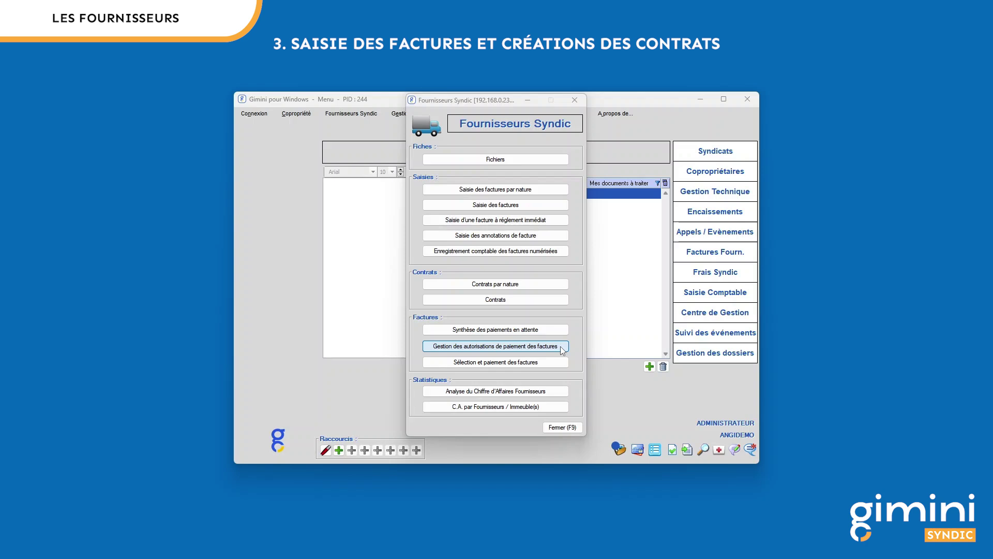
Step: Load cabinet 03's invoices awaiting payment authorization, due by 06/06/24, for the accountant's user code
left_click(561, 348)
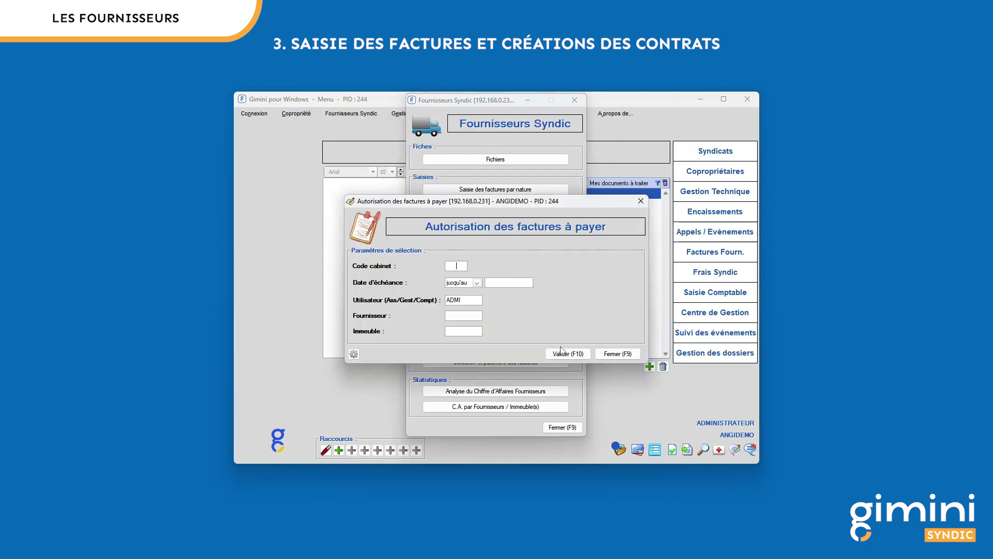
type("03")
key("Tab")
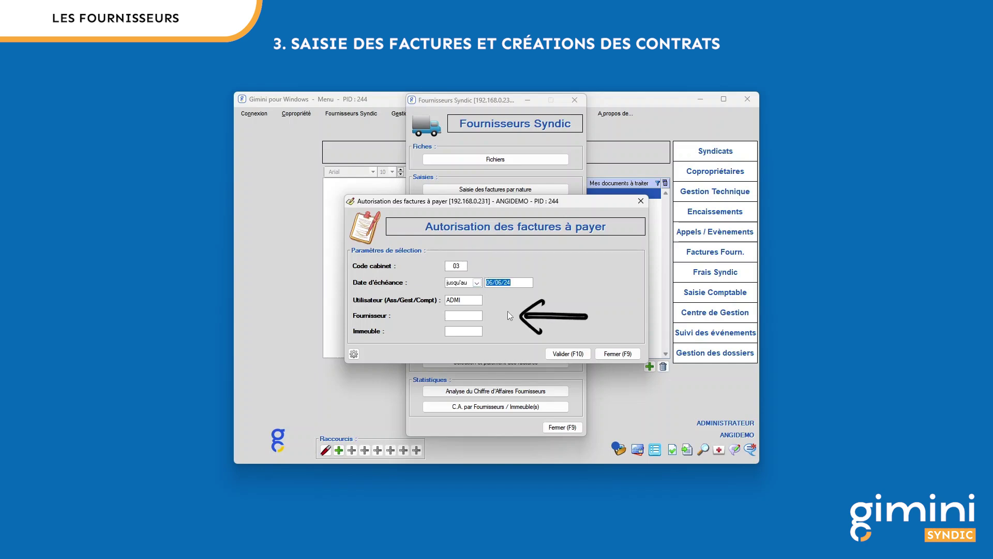
left_click(462, 300)
type("AB")
key("Tab")
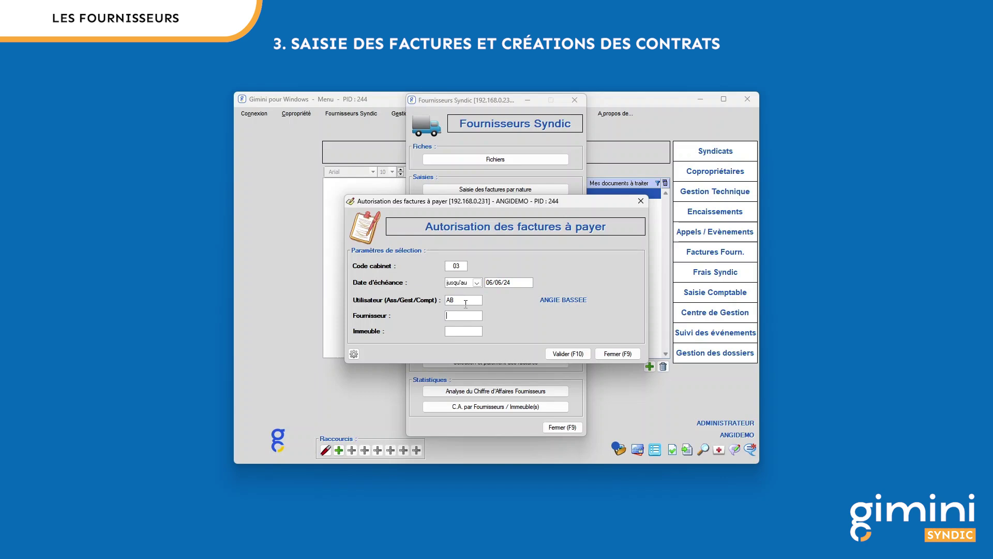
left_click(569, 352)
left_click(533, 317)
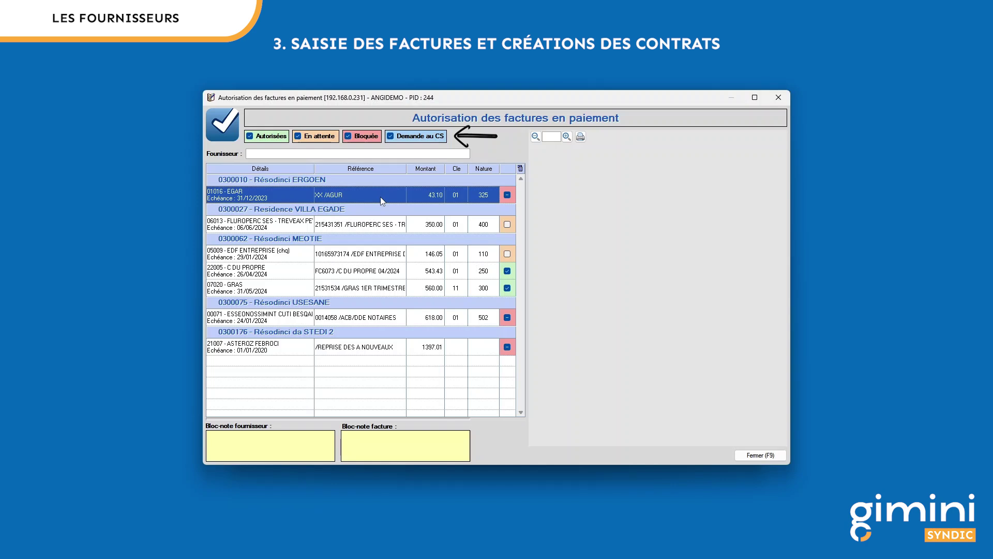
Step: Toggle the FLUROPERC invoice's authorization, browse the list, and preview the 560.00 GRAS invoice
left_click(508, 225)
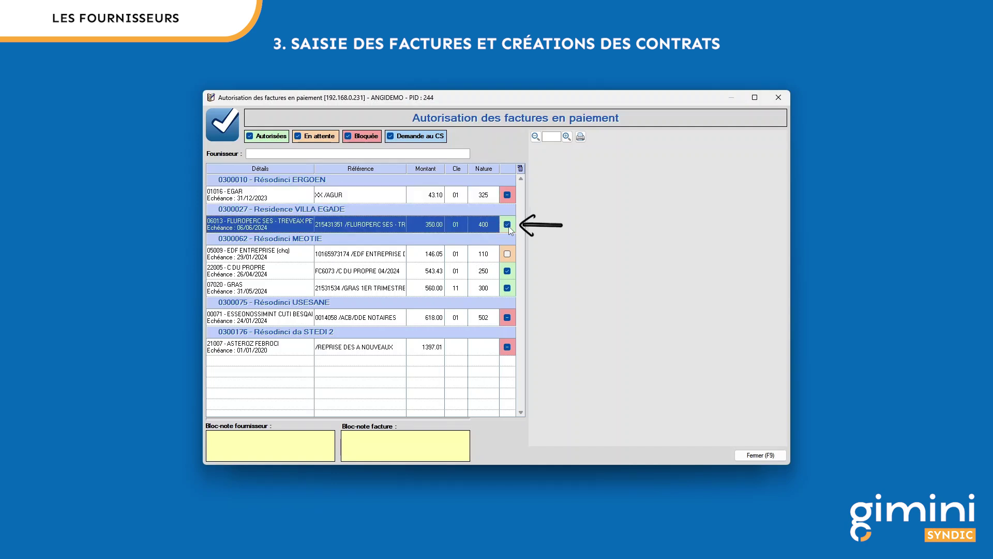
left_click(508, 225)
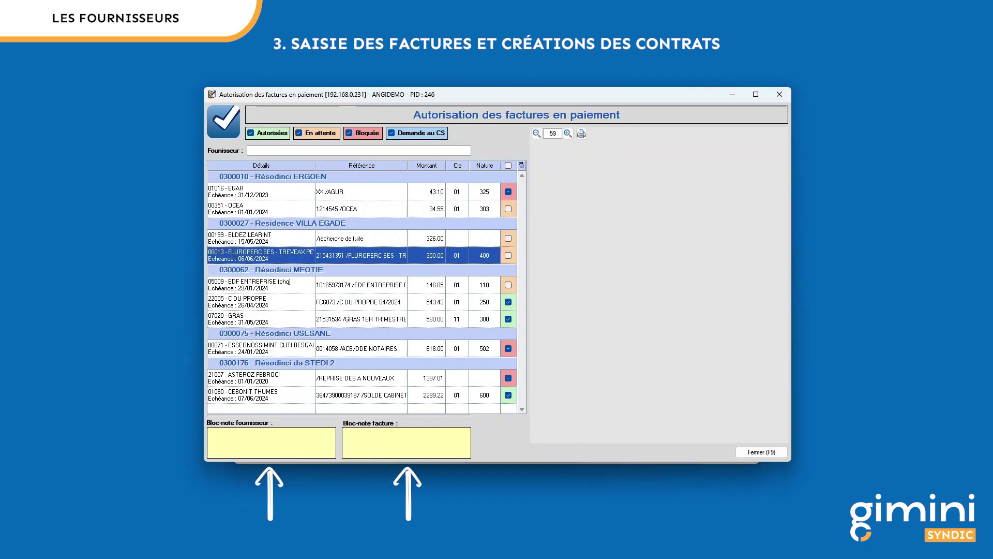
key("Up")
key("Up")
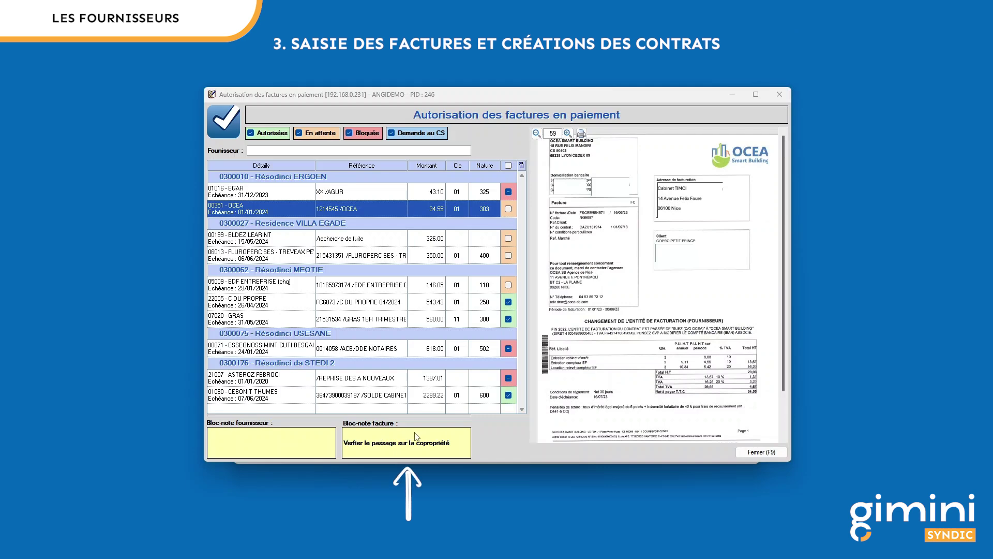
key("Down")
key("Down")
key("Down")
key("Down")
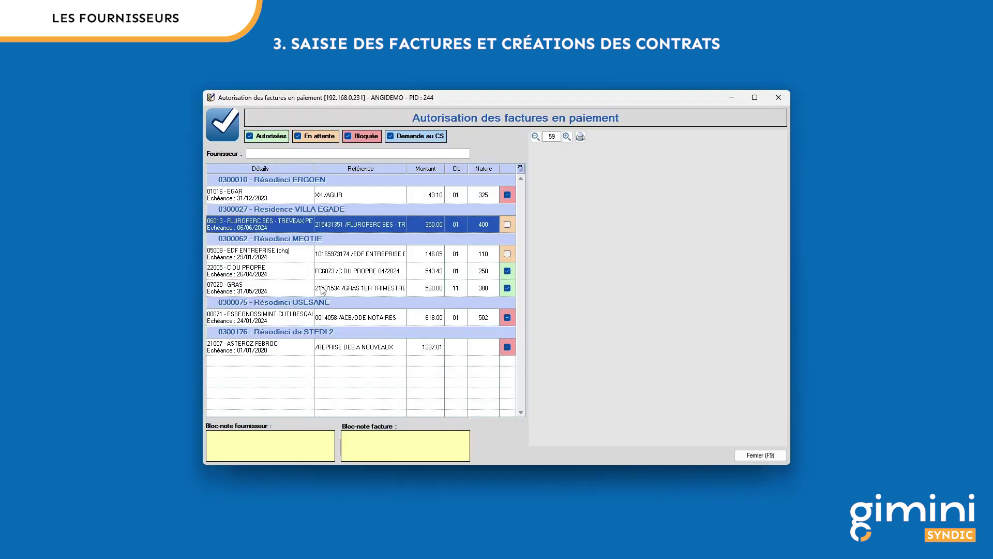
left_click(305, 289)
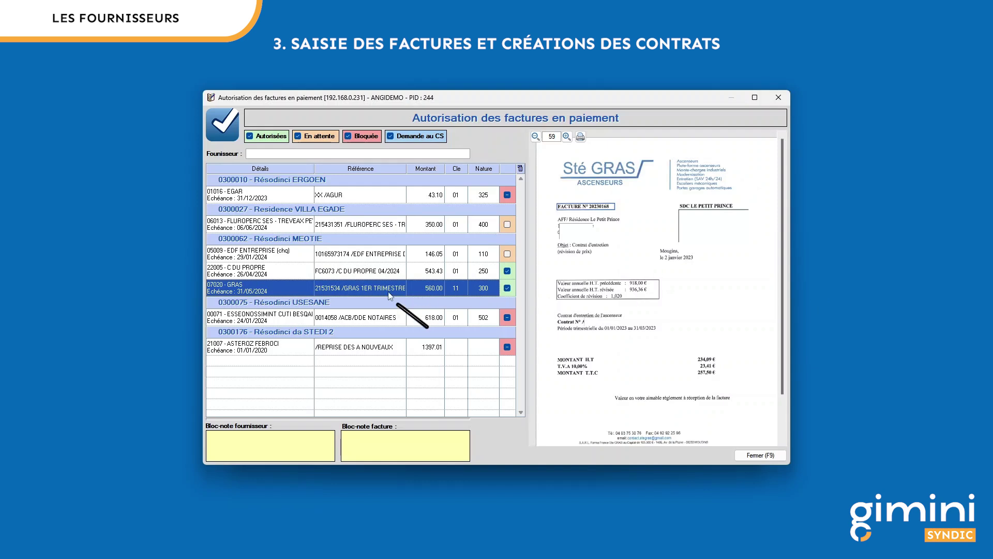
Step: Email the 560.00 GRAS invoice to two council members requesting payment authorisation
right_click(370, 292)
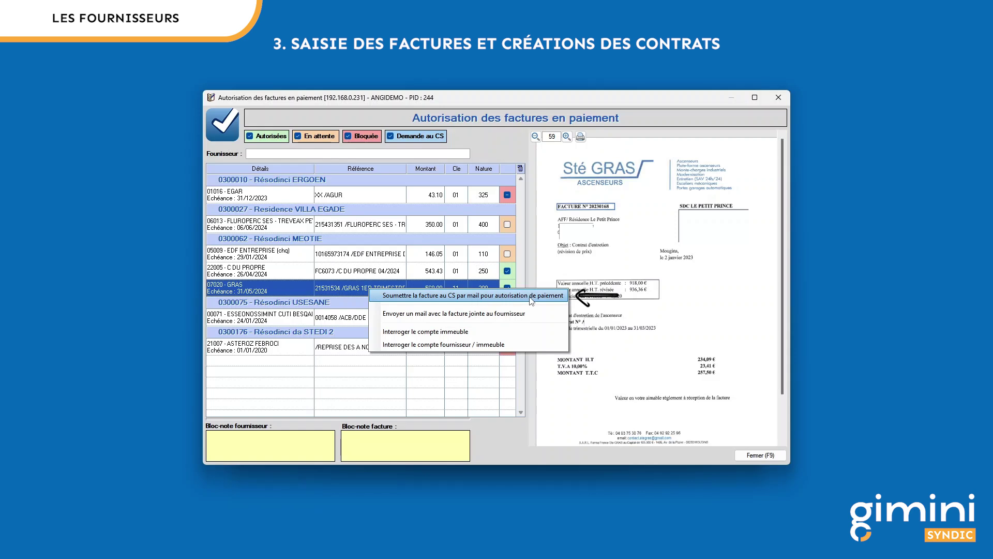
left_click(530, 295)
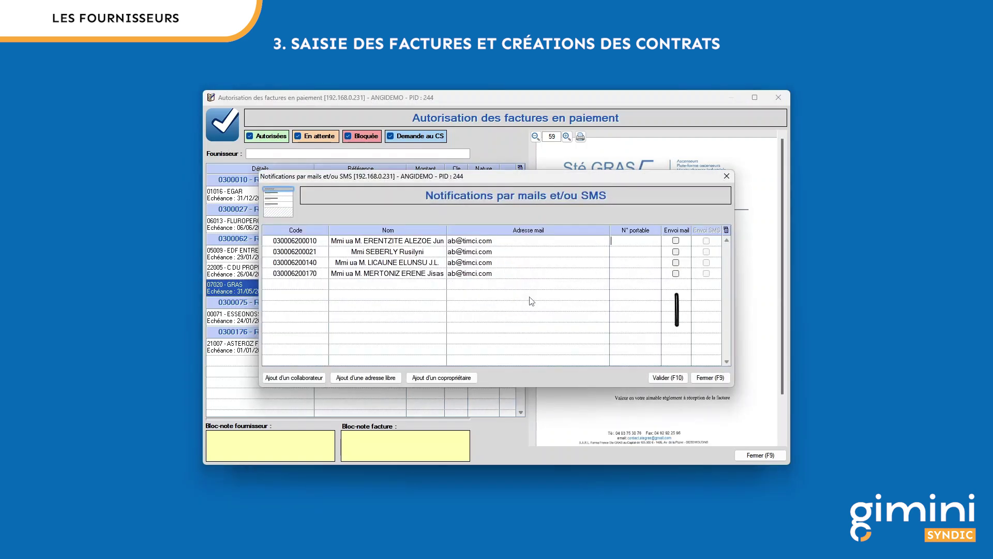
left_click(676, 240)
left_click(676, 252)
left_click(672, 379)
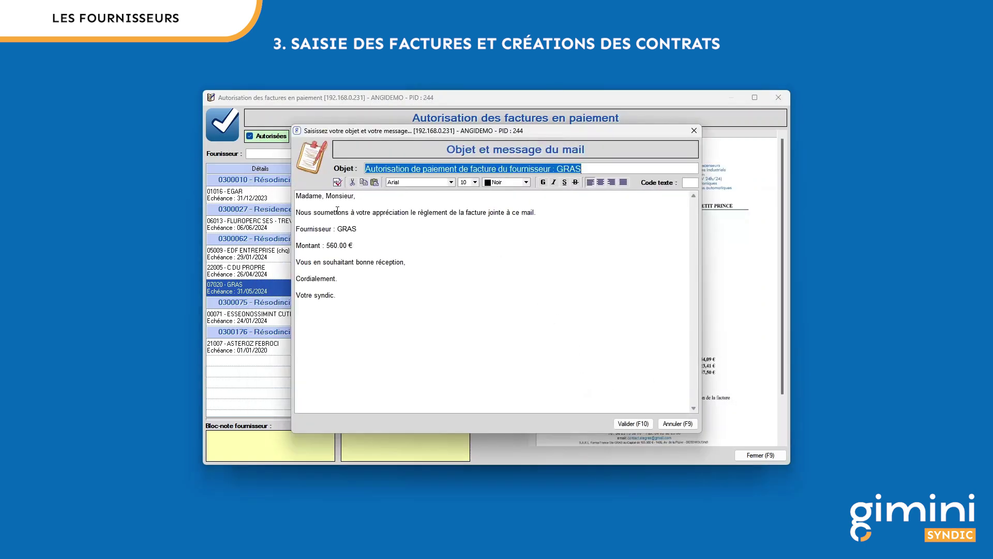
key("F10")
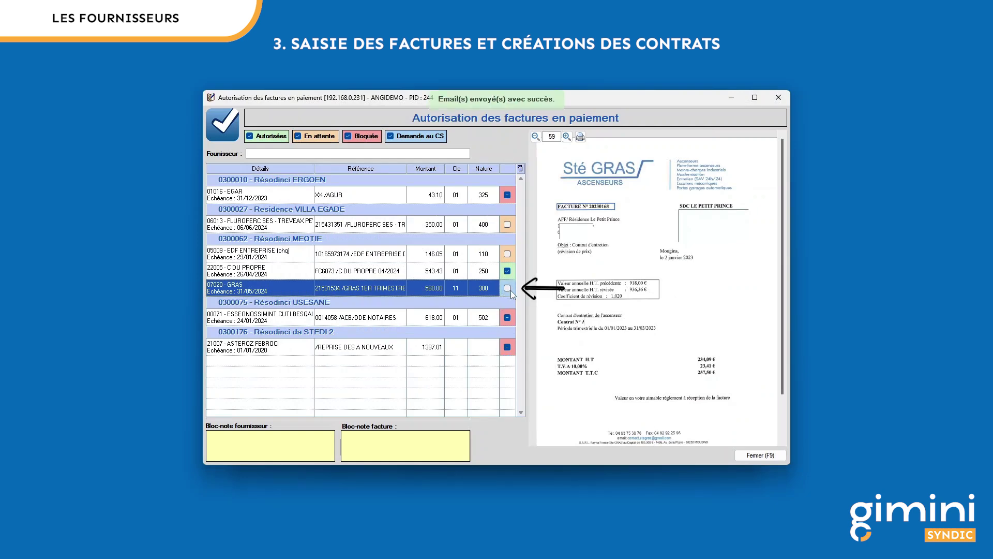
right_click(365, 285)
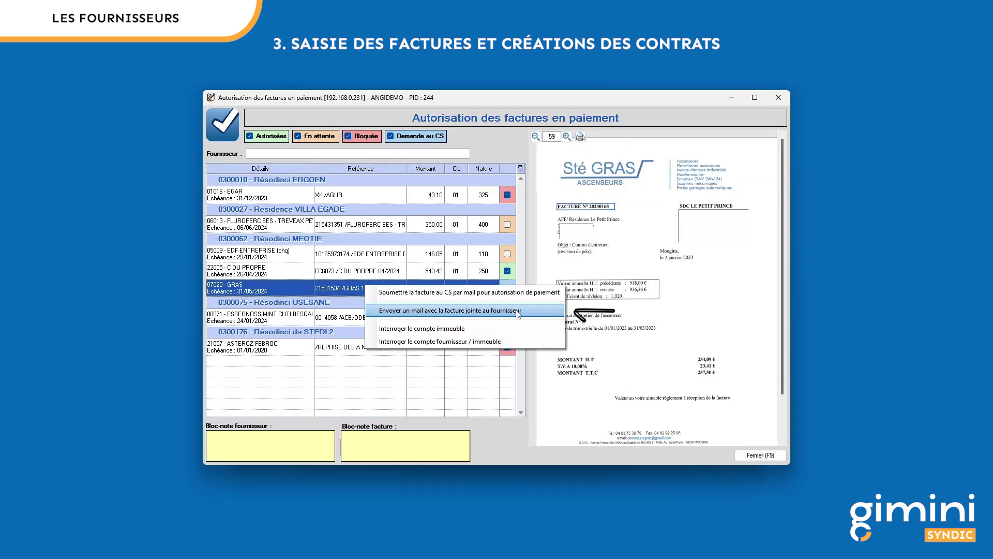
Step: Review the building and GRAS supplier account enquiries, then close the authorisation window
left_click(456, 329)
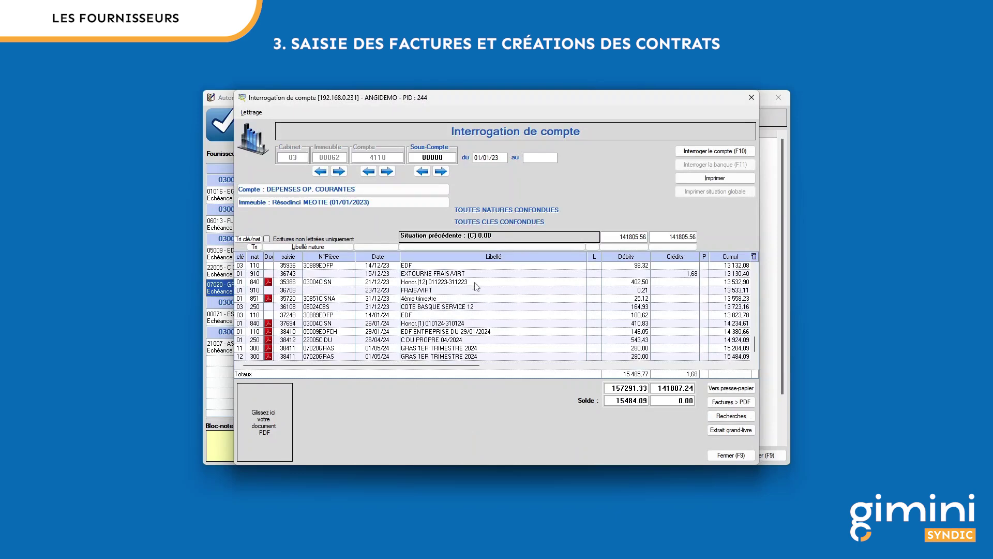
left_click(730, 455)
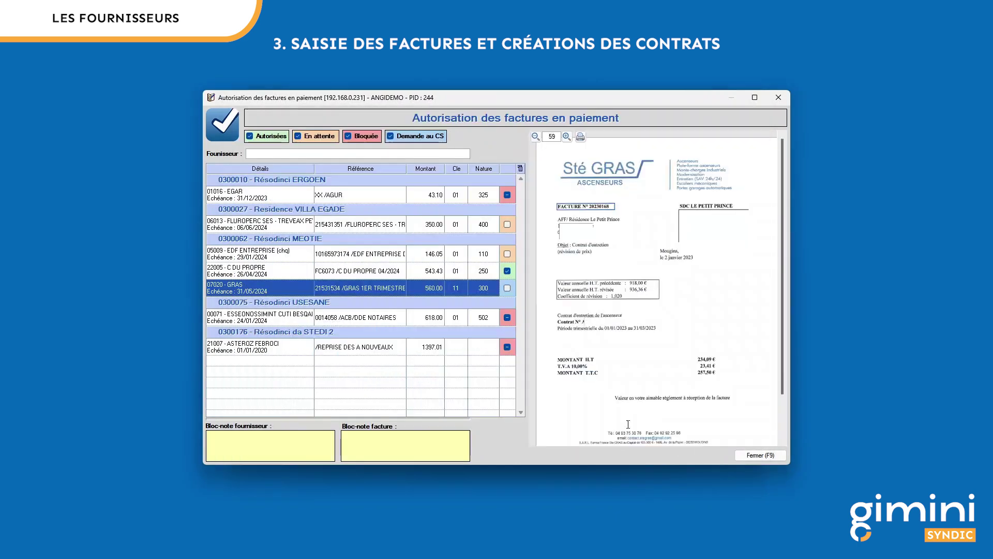
right_click(381, 288)
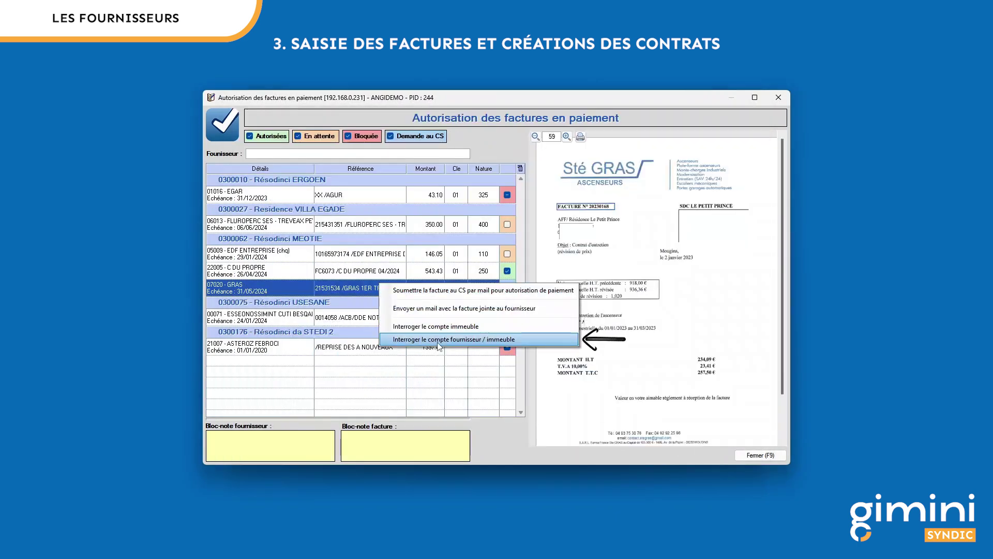
left_click(477, 340)
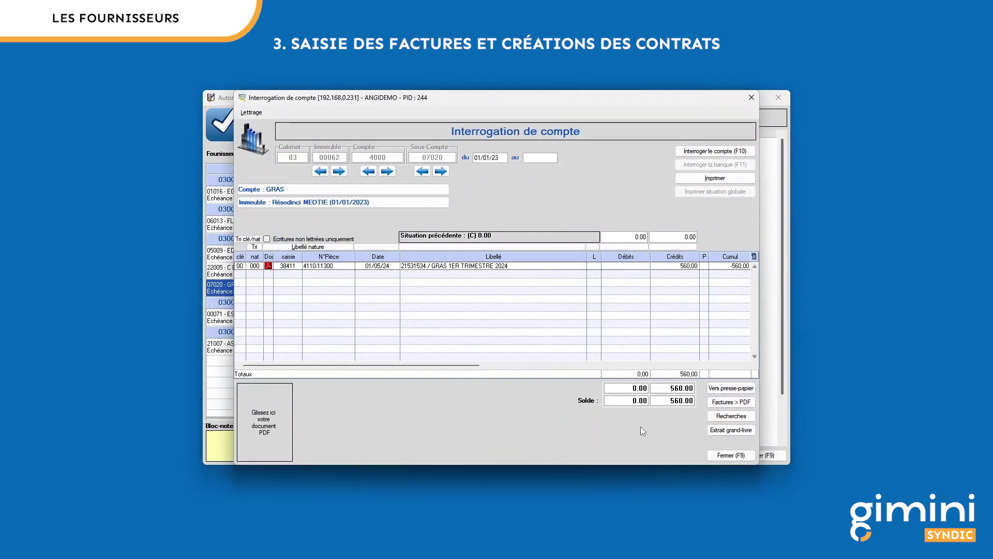
left_click(731, 456)
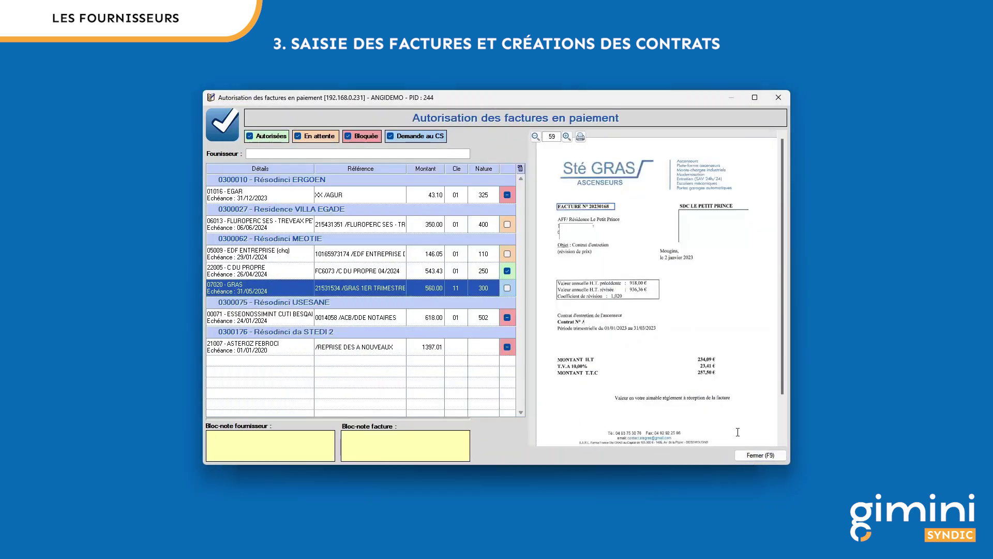
left_click(761, 455)
left_click(622, 356)
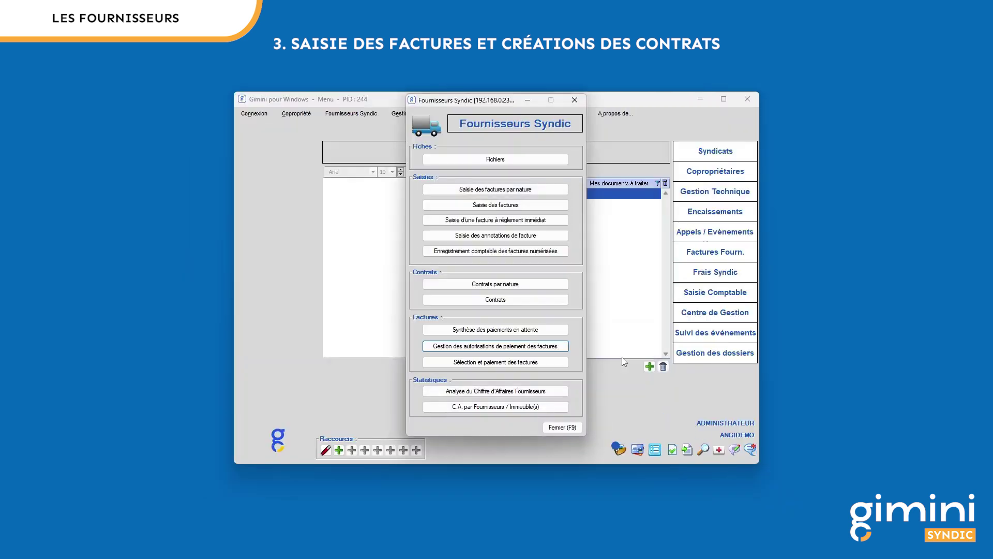
Step: Run invoice selection for 06/06/24 and tick the VILLA EGADE and EDF ENTREPRISE invoices
left_click(511, 364)
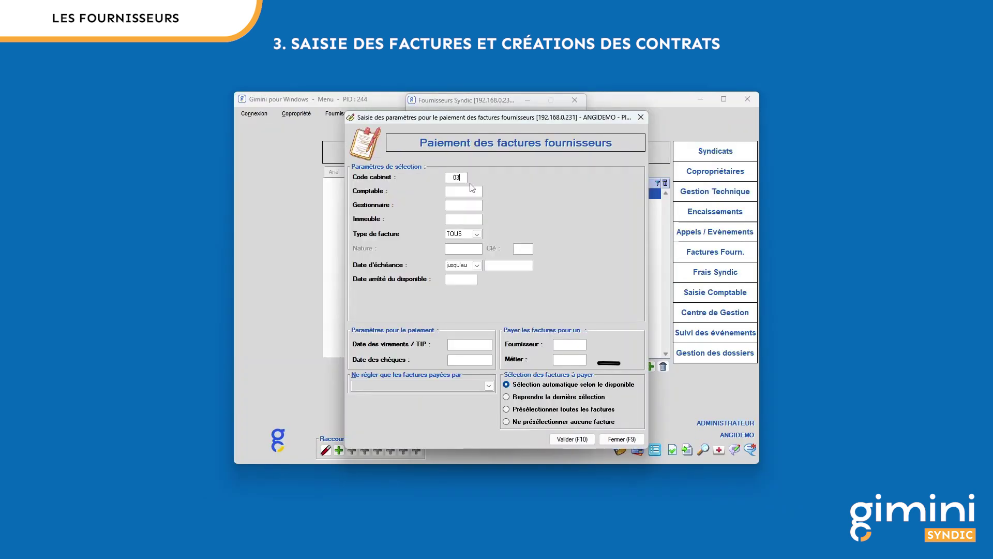
key("Tab")
key("Tab")
key("Tab")
key("Tab")
key("Tab")
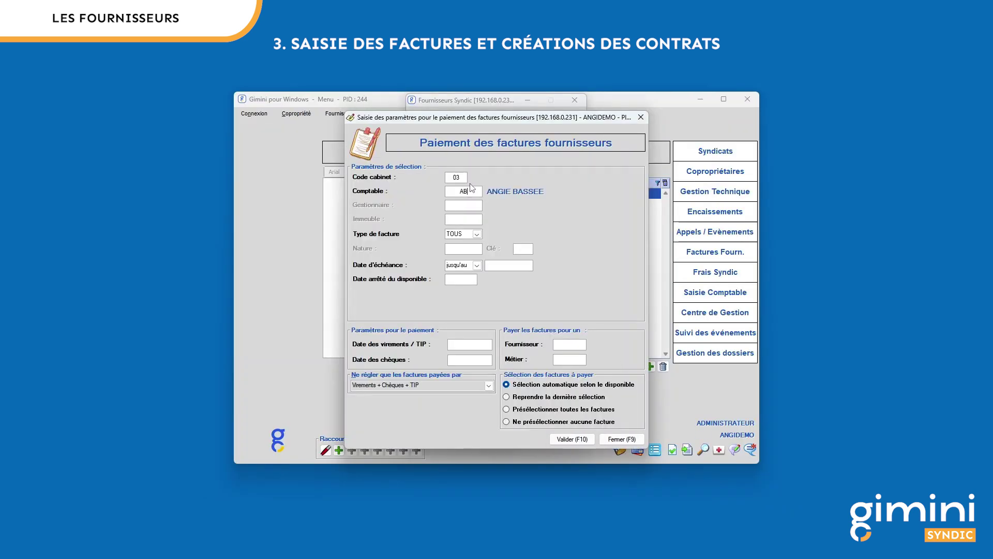
key("Tab")
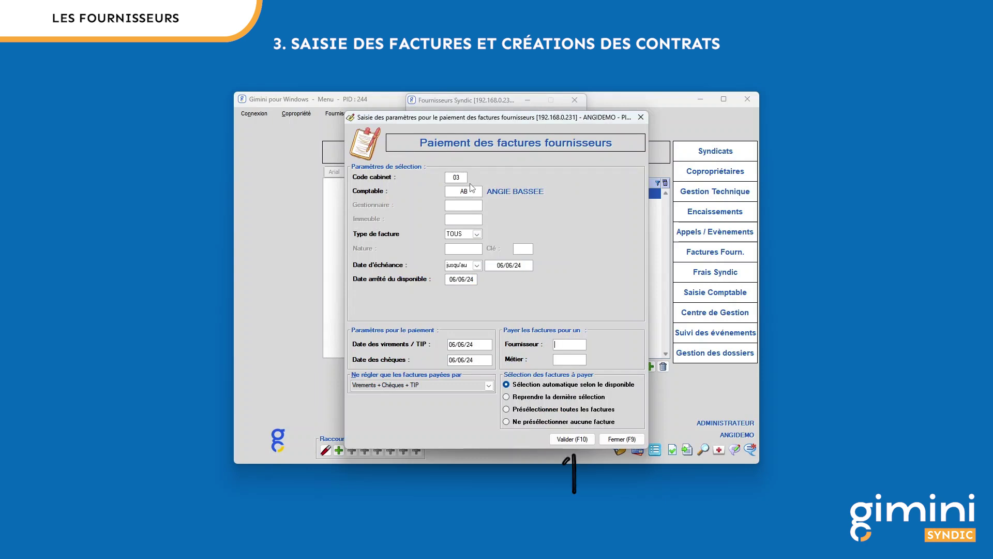
left_click(571, 440)
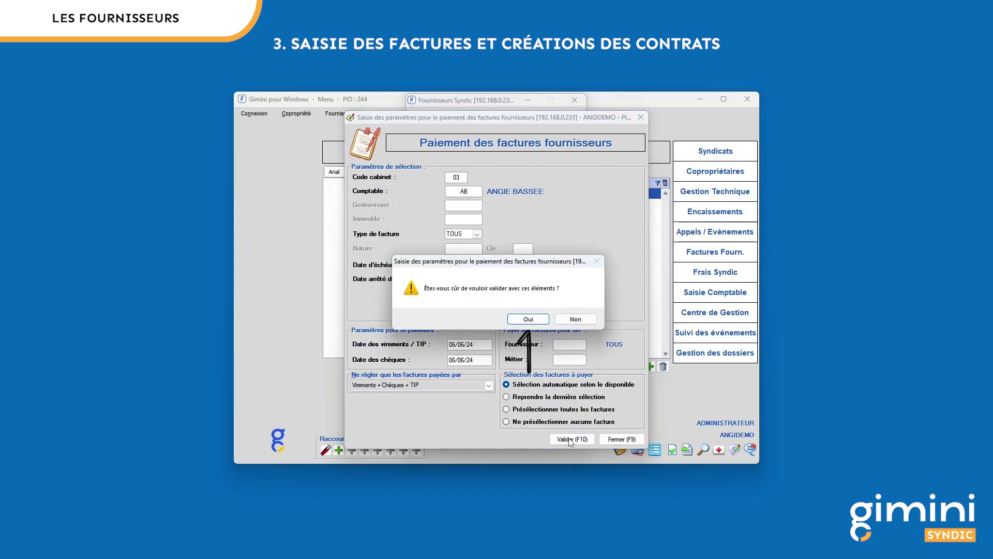
left_click(541, 323)
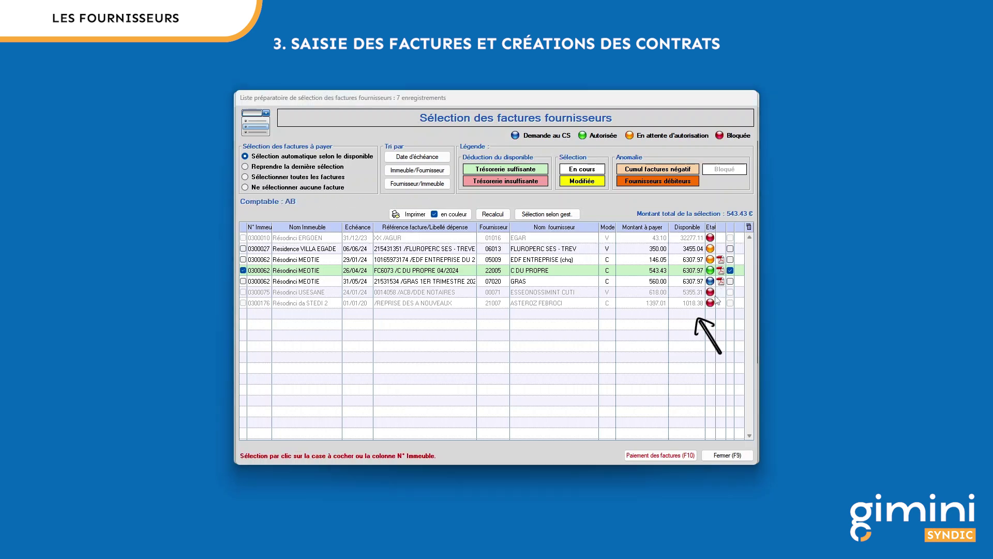
left_click(732, 251)
left_click(730, 260)
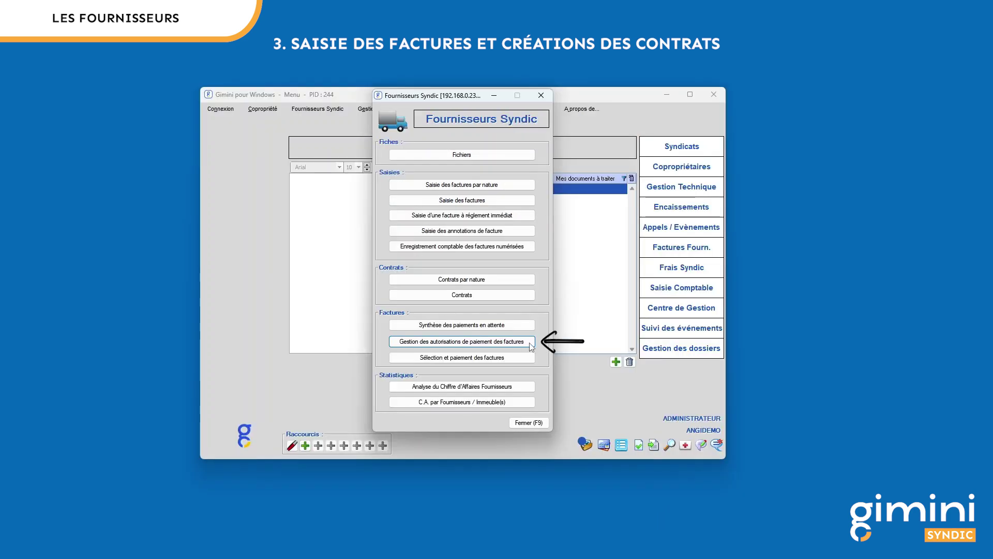
Step: Open the auto-authorised supplier settings from payment authorisation, entering the unlock code
left_click(528, 341)
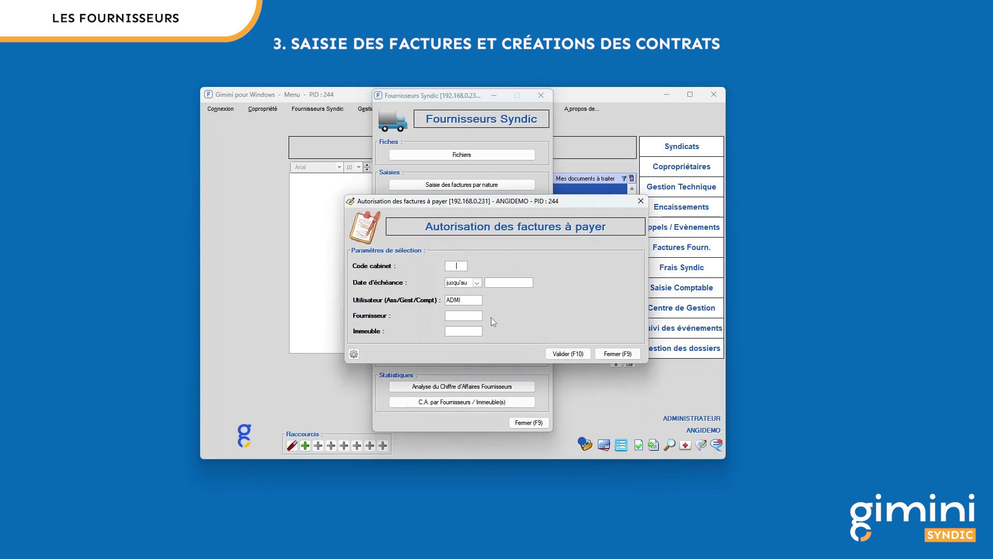
key("Tab")
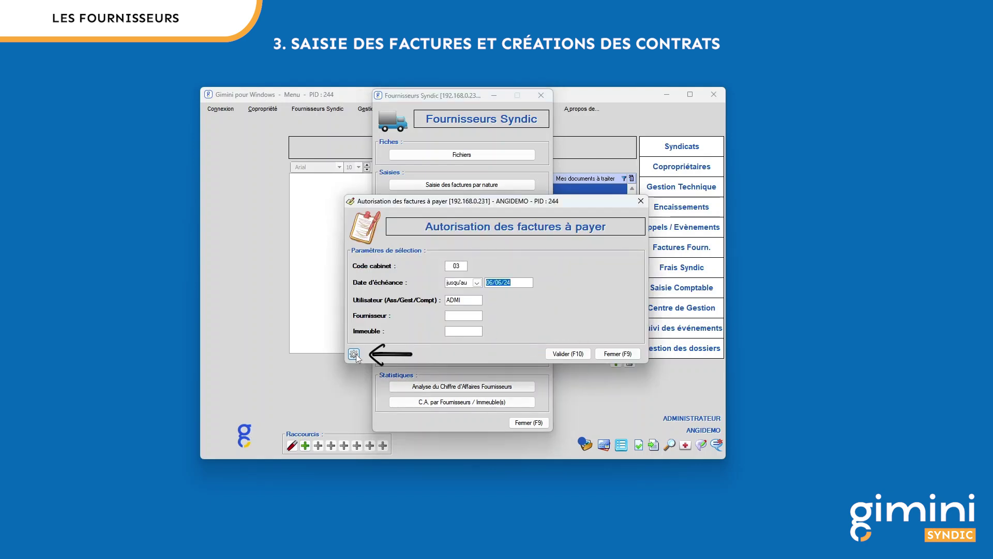
left_click(354, 354)
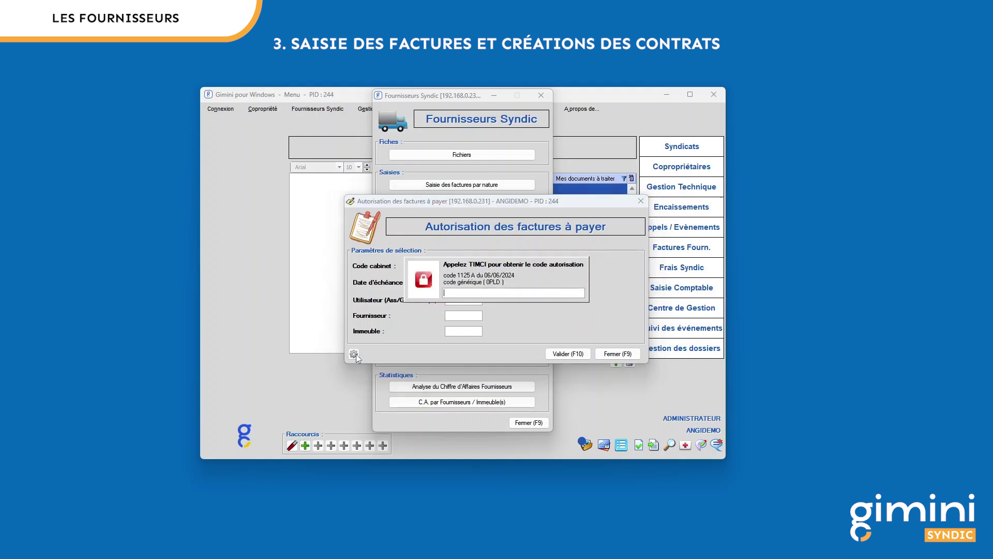
key("Return")
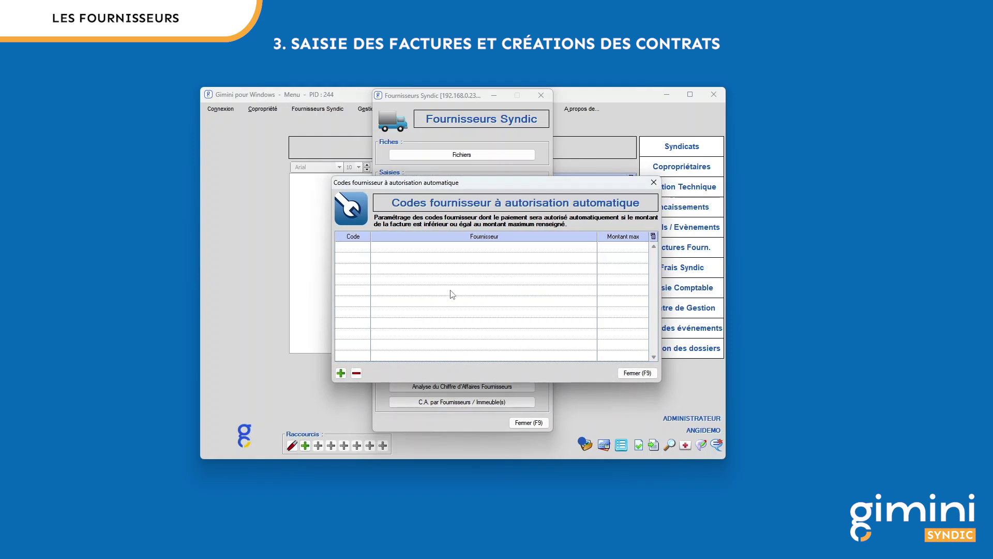
Step: Add supplier CABINET TIMCI (Honoraires courants) with an 8 000,00 maximum amount
left_click(341, 373)
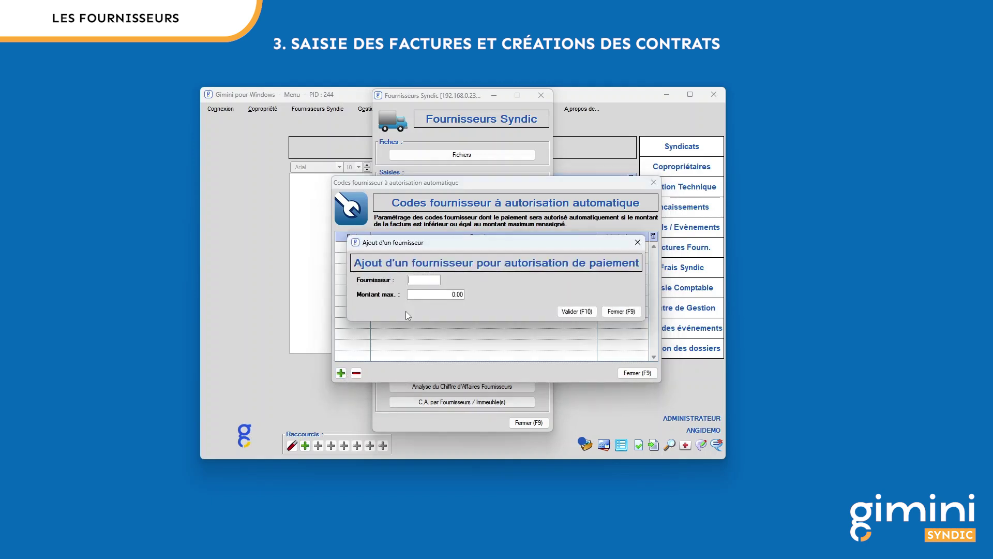
key("Return")
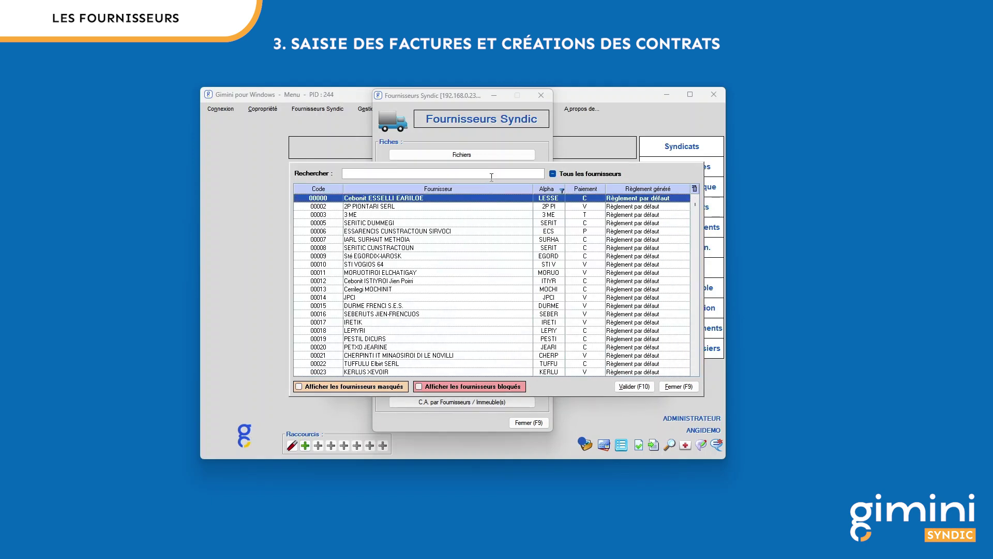
left_click(568, 176)
left_click(567, 175)
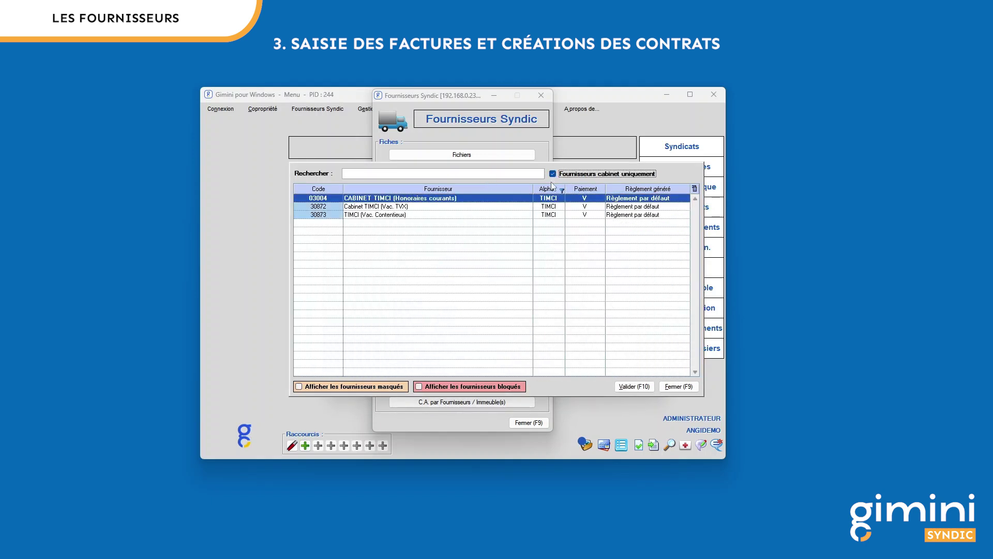
double_click(441, 199)
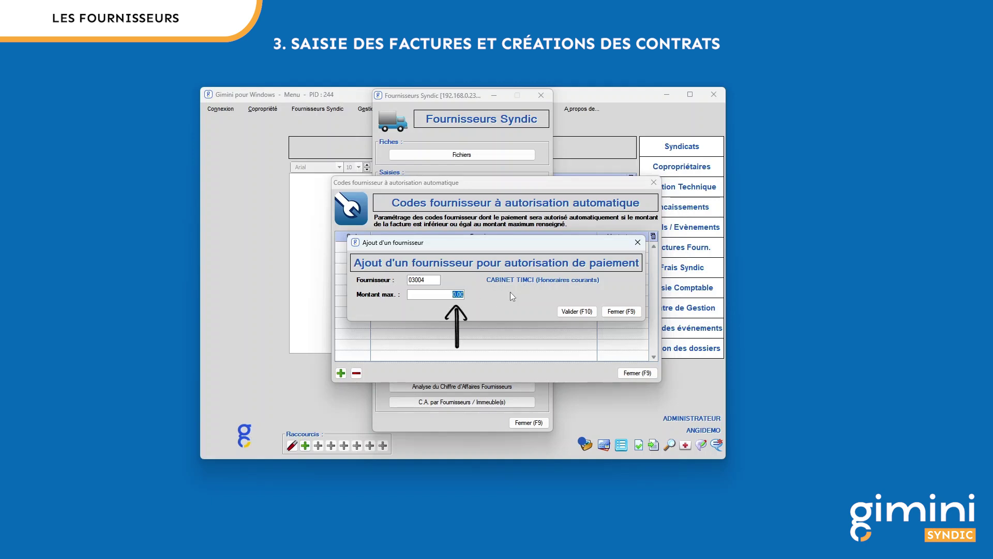
type("8000")
key("Tab")
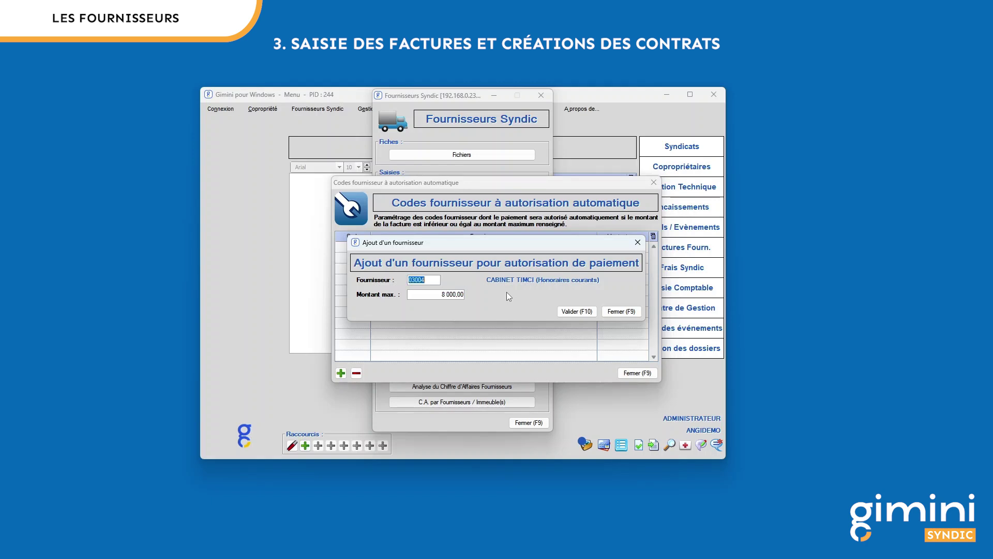
left_click(577, 310)
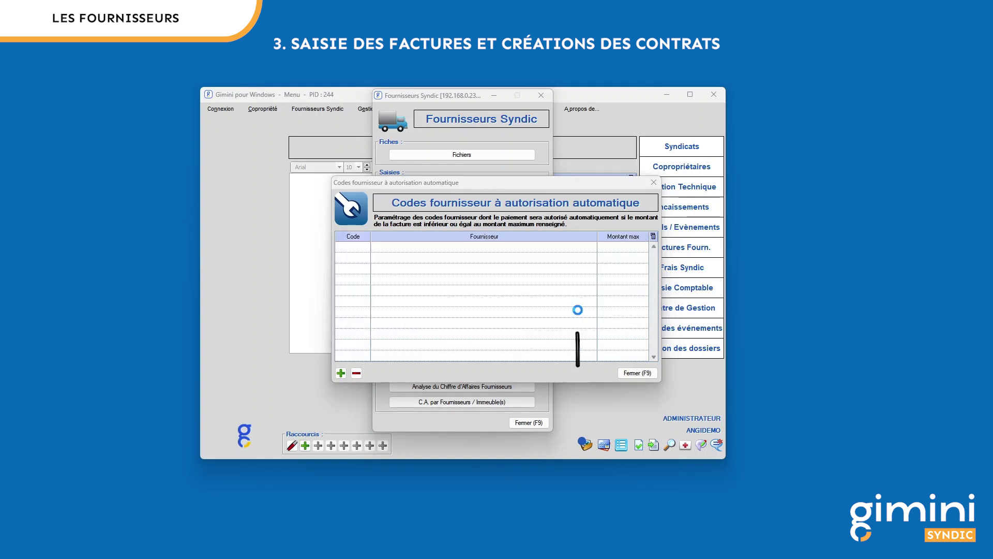